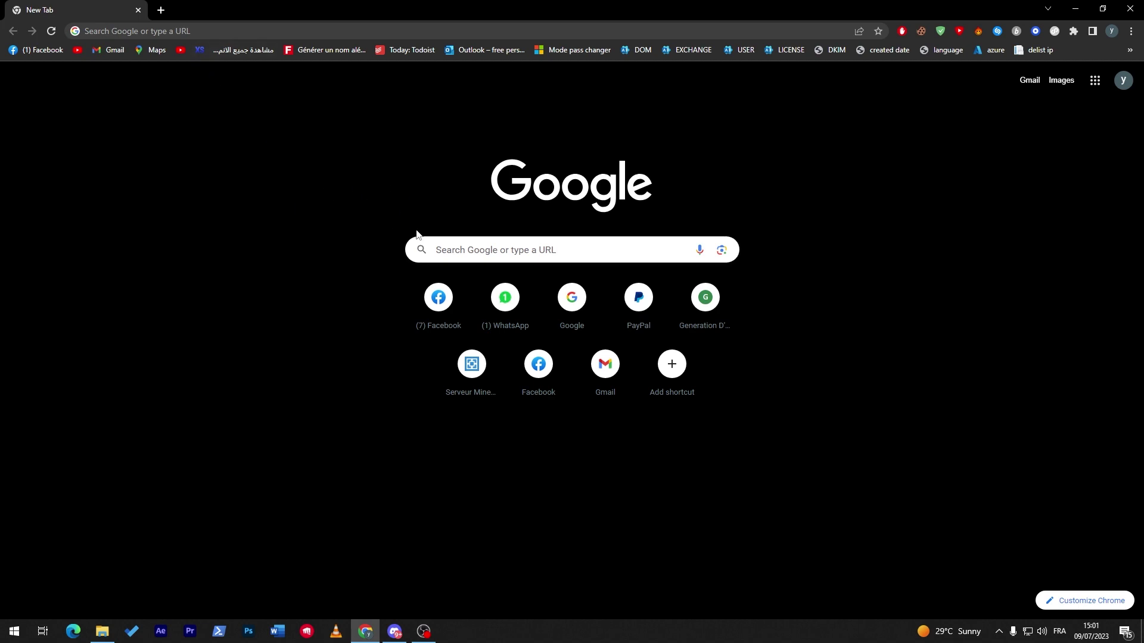
# Step: Focus the Google search box on Chrome's new tab page to search for Fiverr Business
pyautogui.click(463, 244)
pyautogui.write('fi')
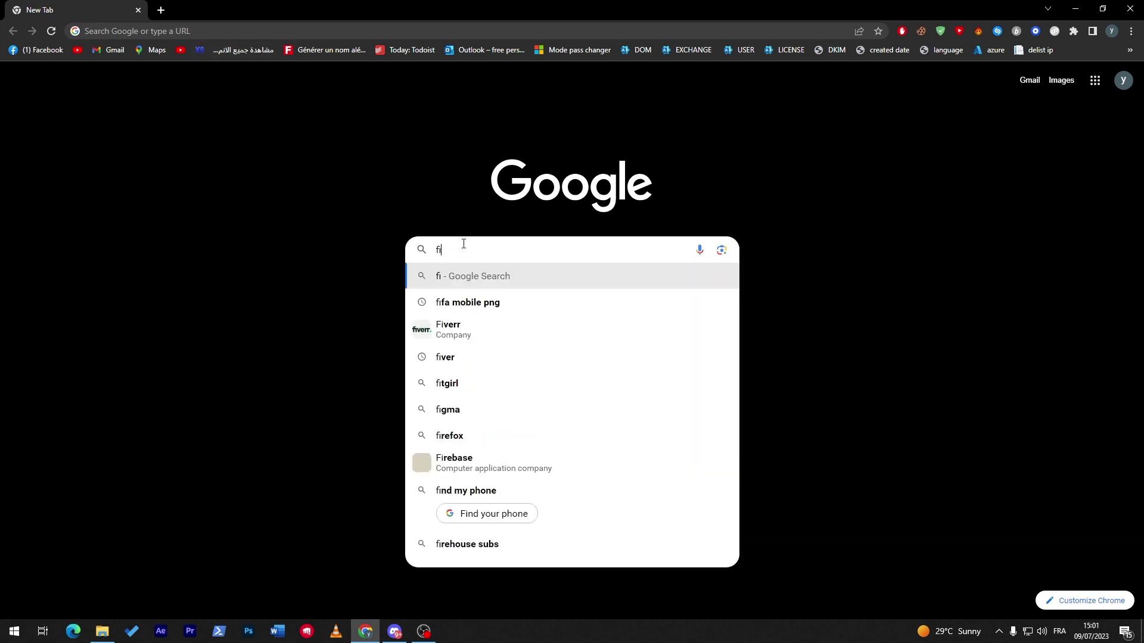
pyautogui.write('ver buisness')
# Step: Submit the Google search for Fiverr Business
pyautogui.press('Return')
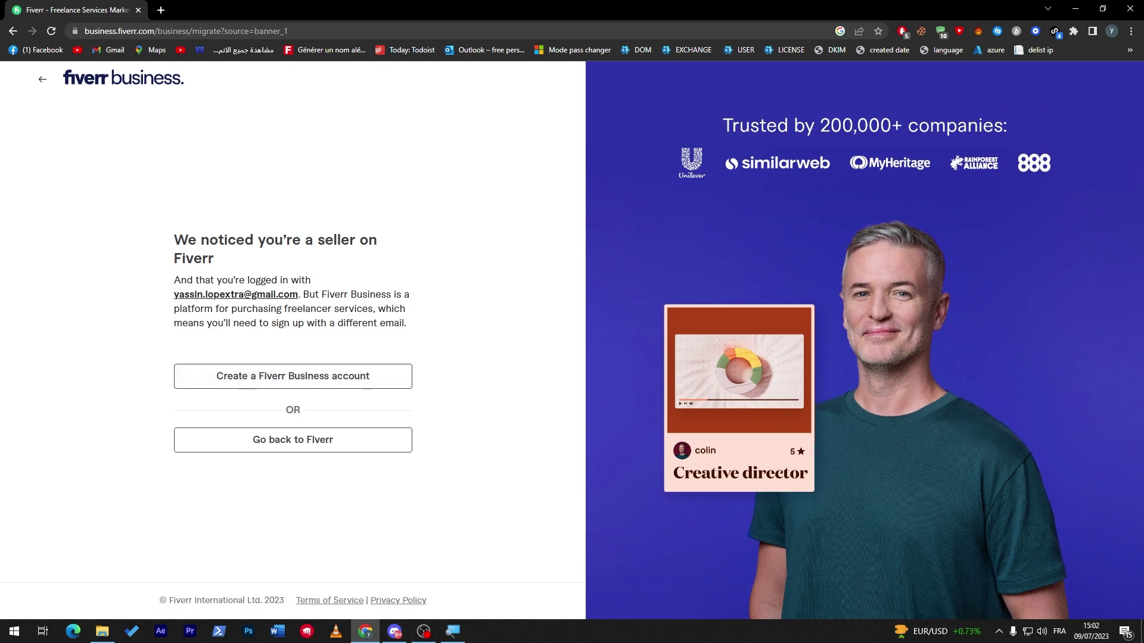
# Step: Read the seller-account notice, choose a separate Business account, and continue to the Business home page
pyautogui.moveTo(174, 276); pyautogui.dragTo(376, 323)
pyautogui.click(350, 318)
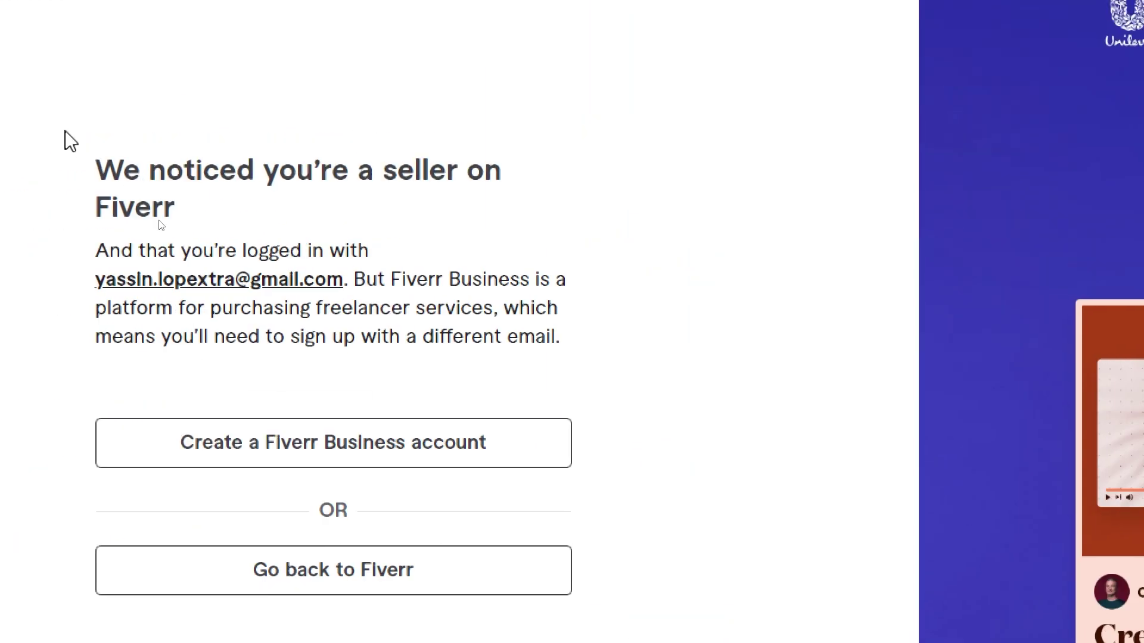
pyautogui.moveTo(235, 239); pyautogui.dragTo(383, 250)
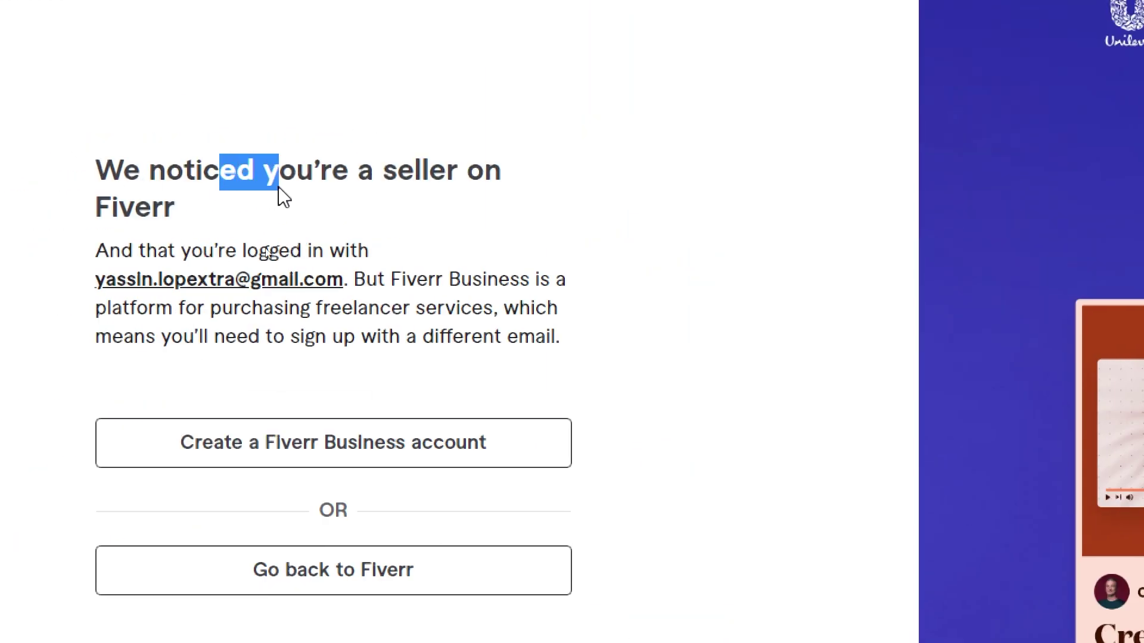
pyautogui.click(519, 197)
pyautogui.moveTo(93, 207); pyautogui.dragTo(167, 214)
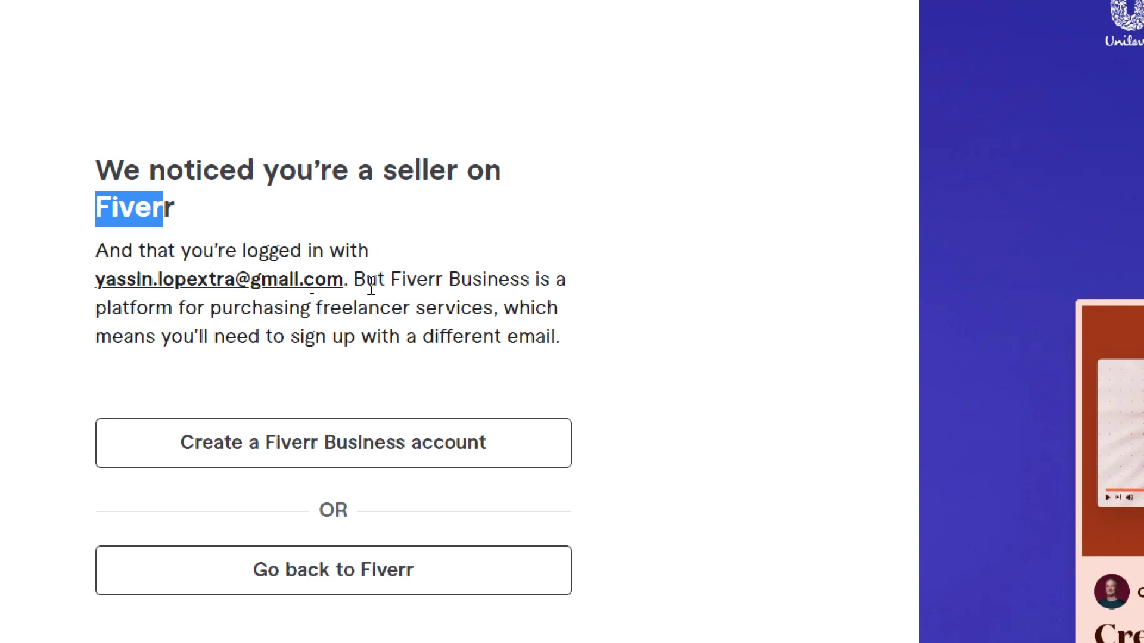
pyautogui.moveTo(359, 286); pyautogui.dragTo(33, 298)
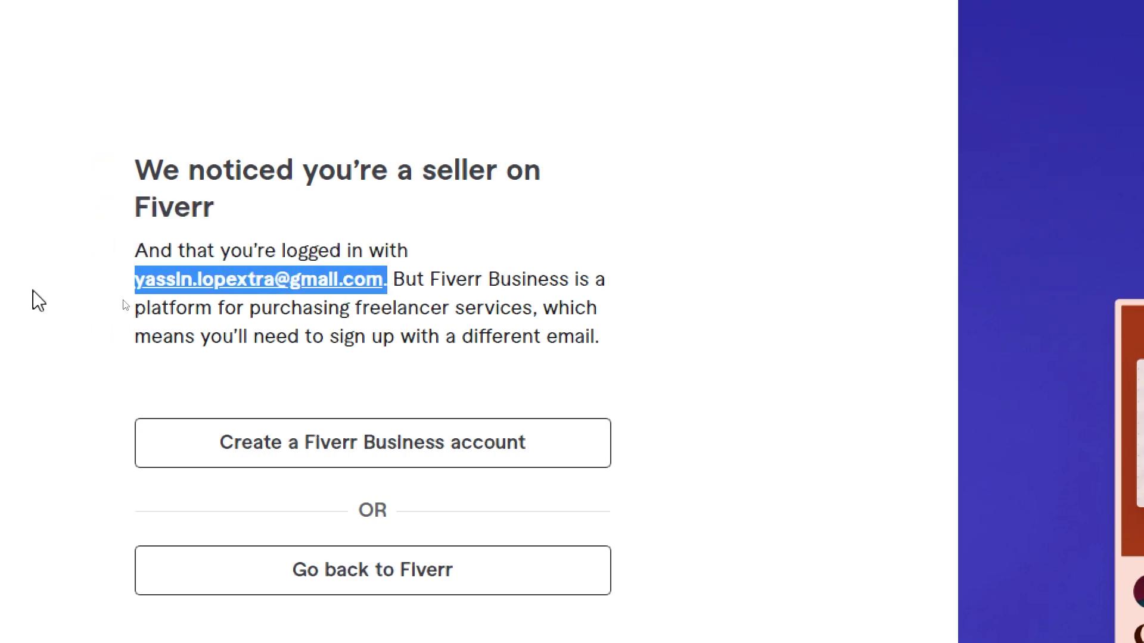
pyautogui.click(38, 300)
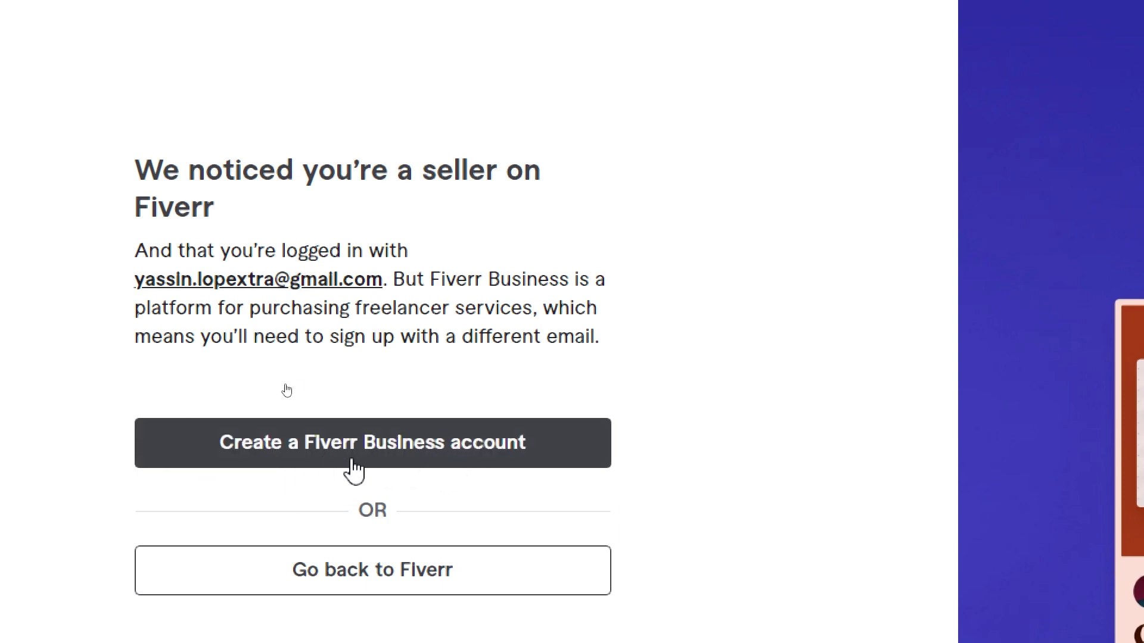
pyautogui.click(375, 462)
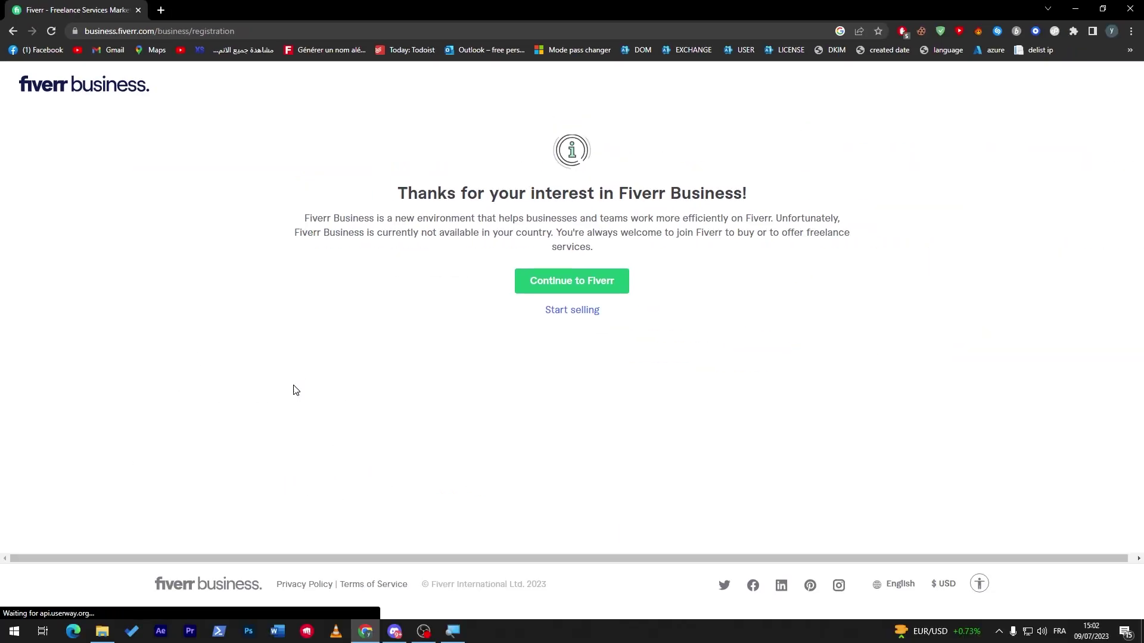
pyautogui.click(568, 281)
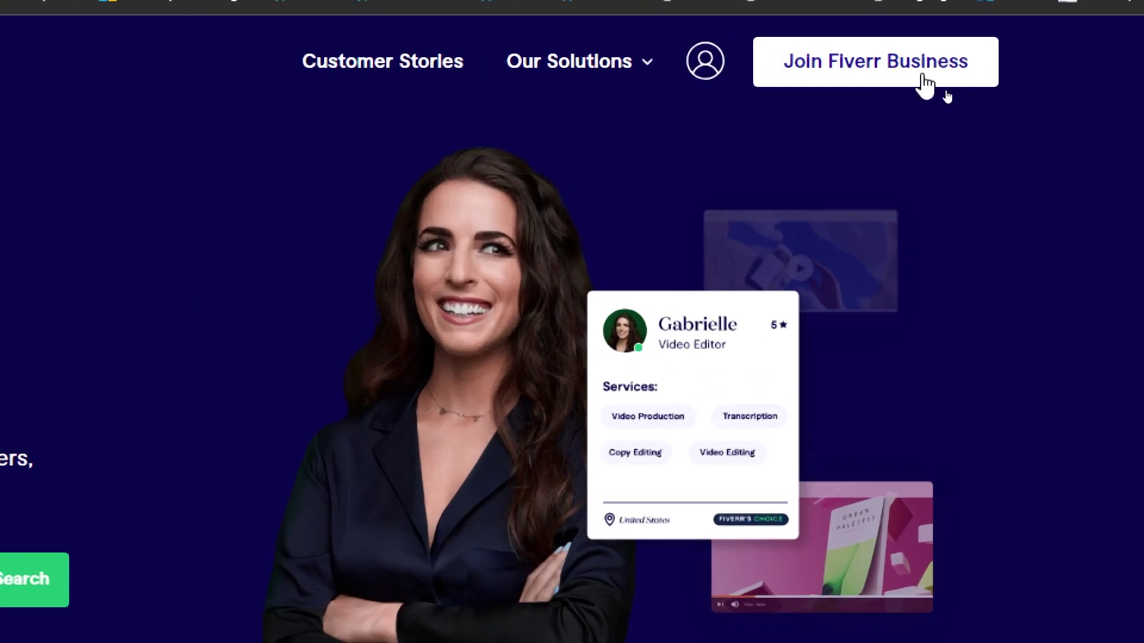
# Step: Join Fiverr Business with the second Google account and create the business account
pyautogui.click(925, 87)
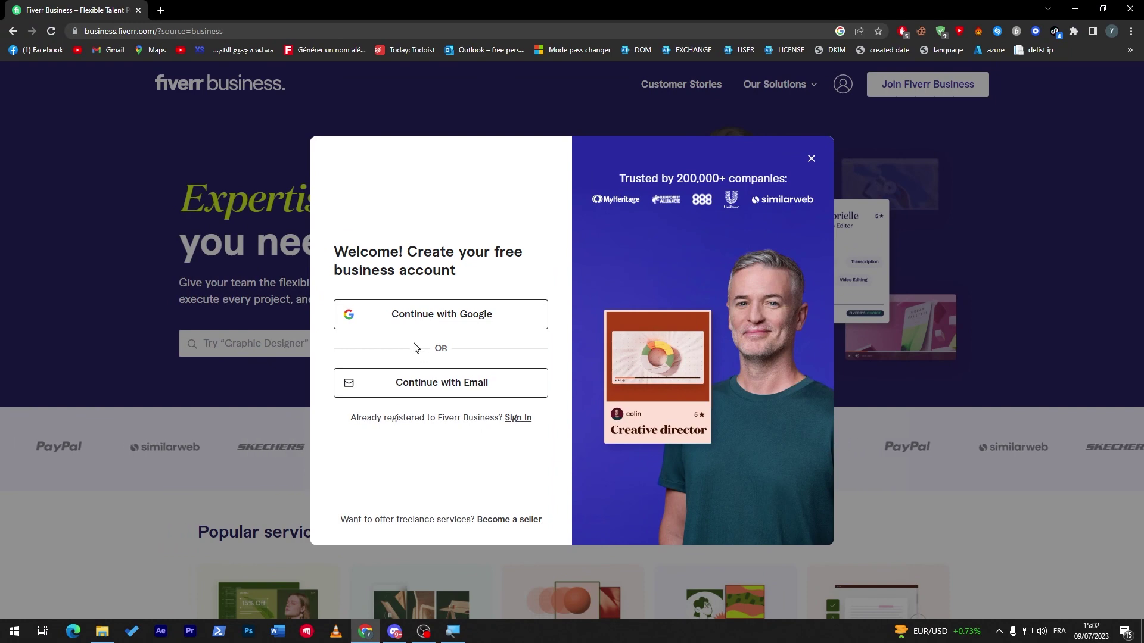
pyautogui.click(442, 315)
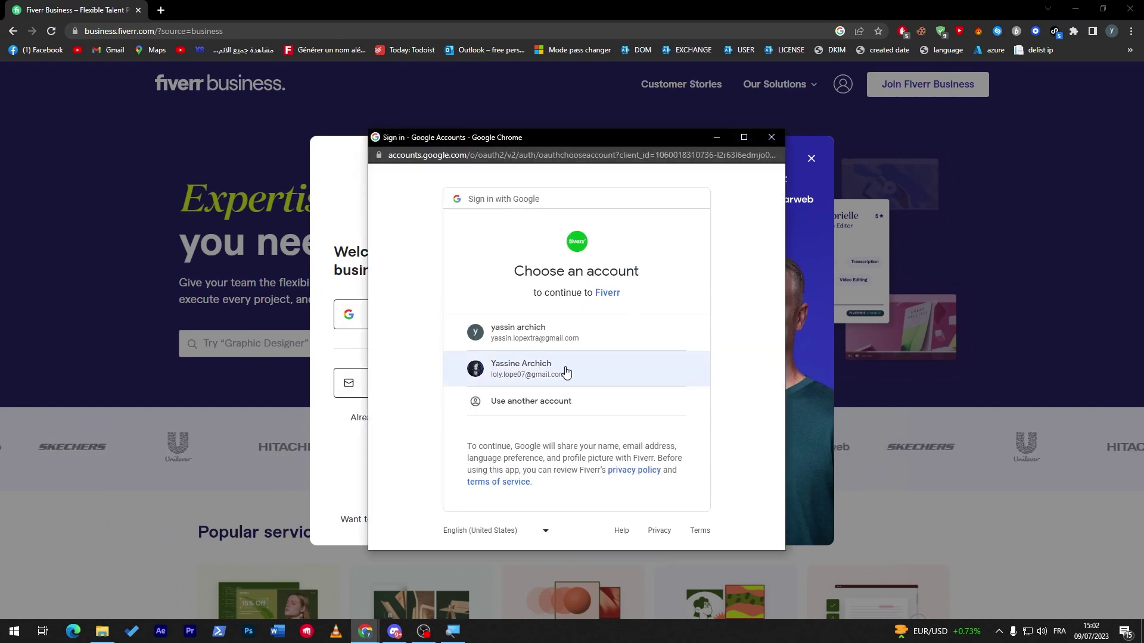
pyautogui.click(564, 373)
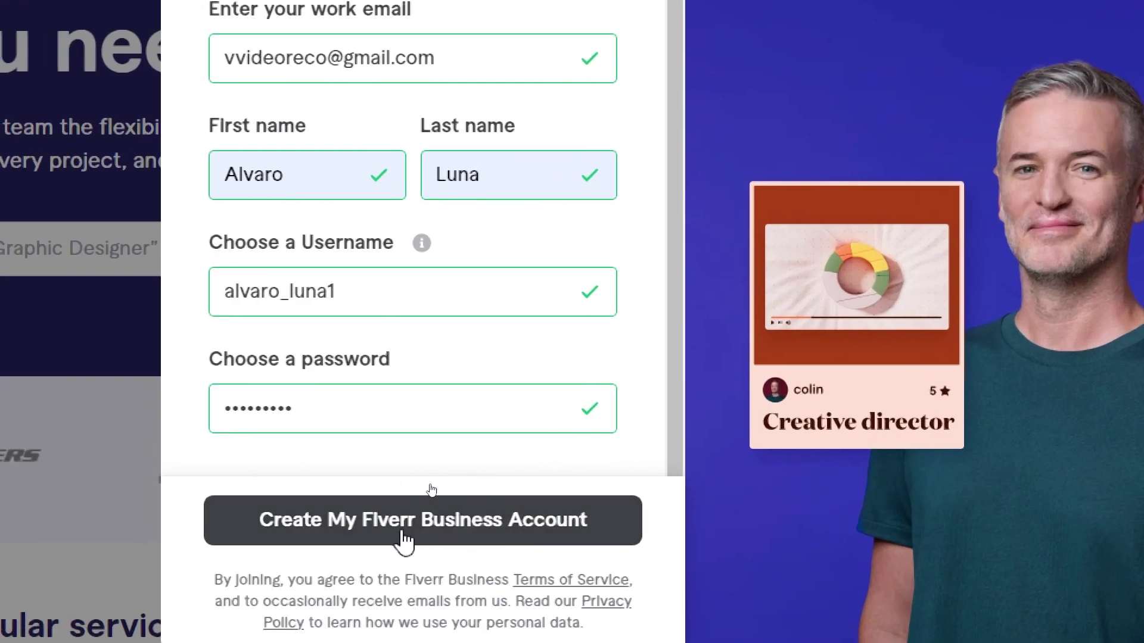
pyautogui.click(403, 536)
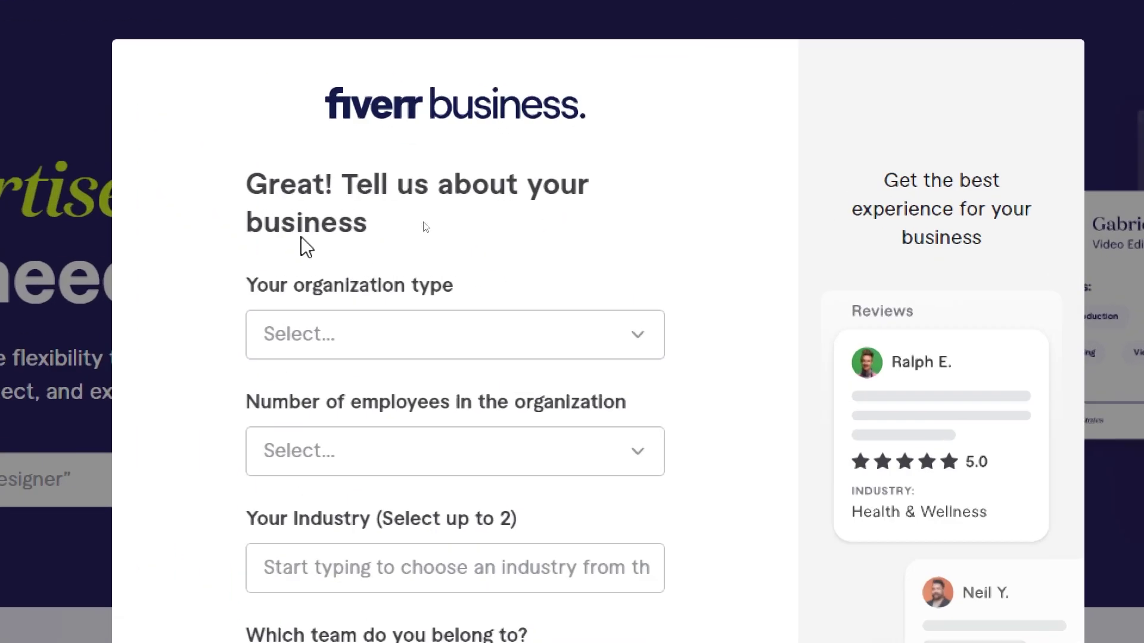
# Step: Set the organization type to Startup and the employee count to Just me
pyautogui.moveTo(230, 169); pyautogui.dragTo(582, 215)
pyautogui.click(582, 215)
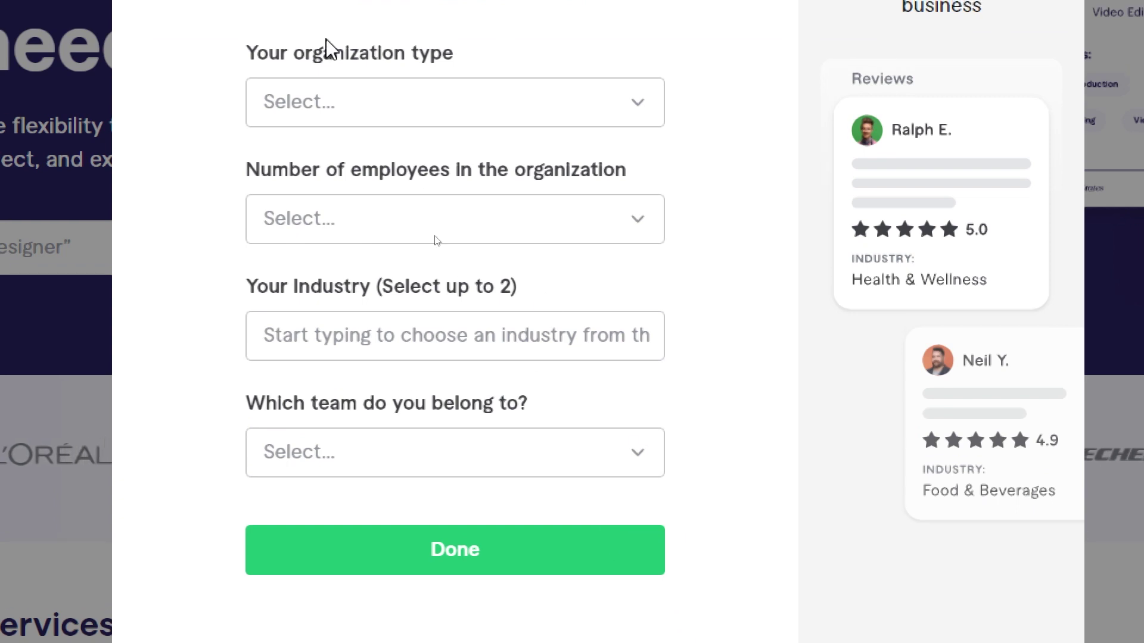
pyautogui.click(404, 130)
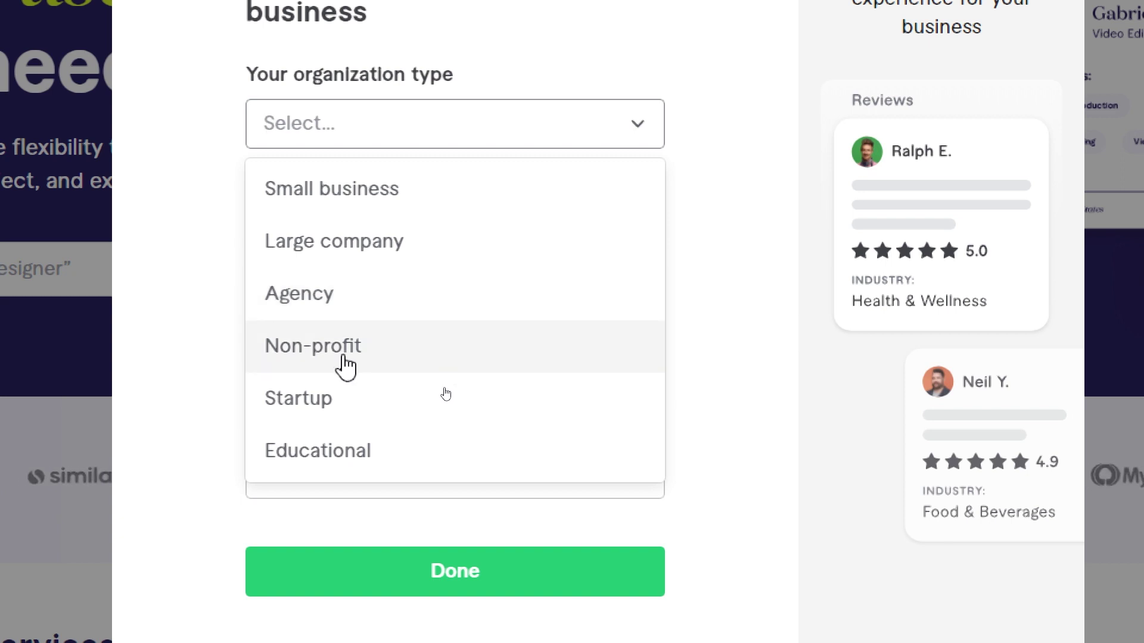
pyautogui.click(318, 400)
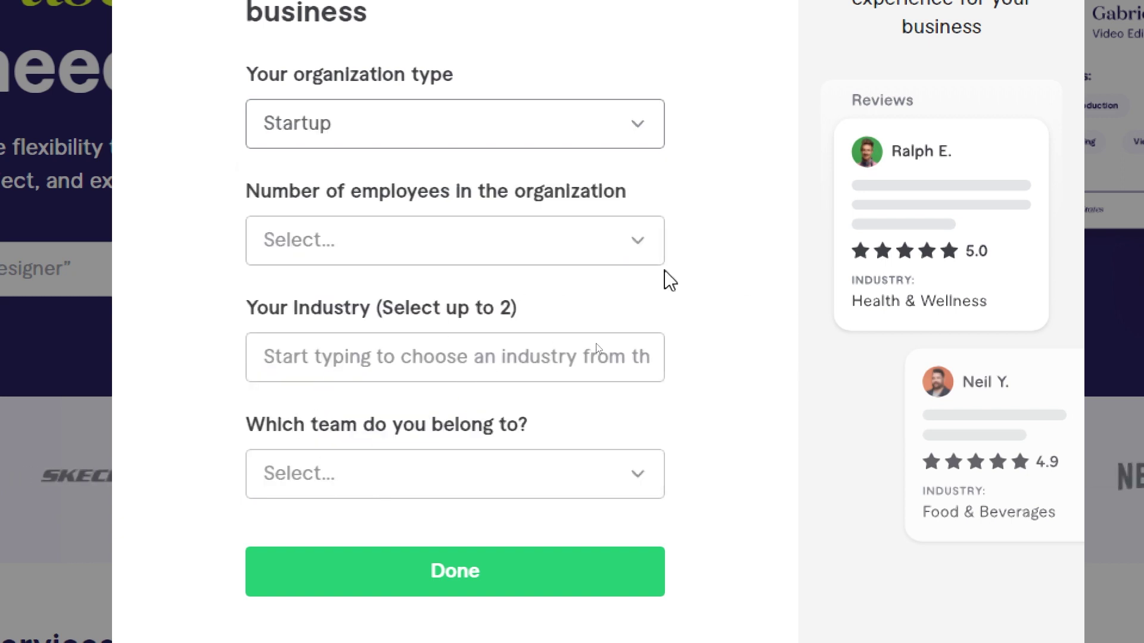
pyautogui.moveTo(229, 194); pyautogui.dragTo(603, 193)
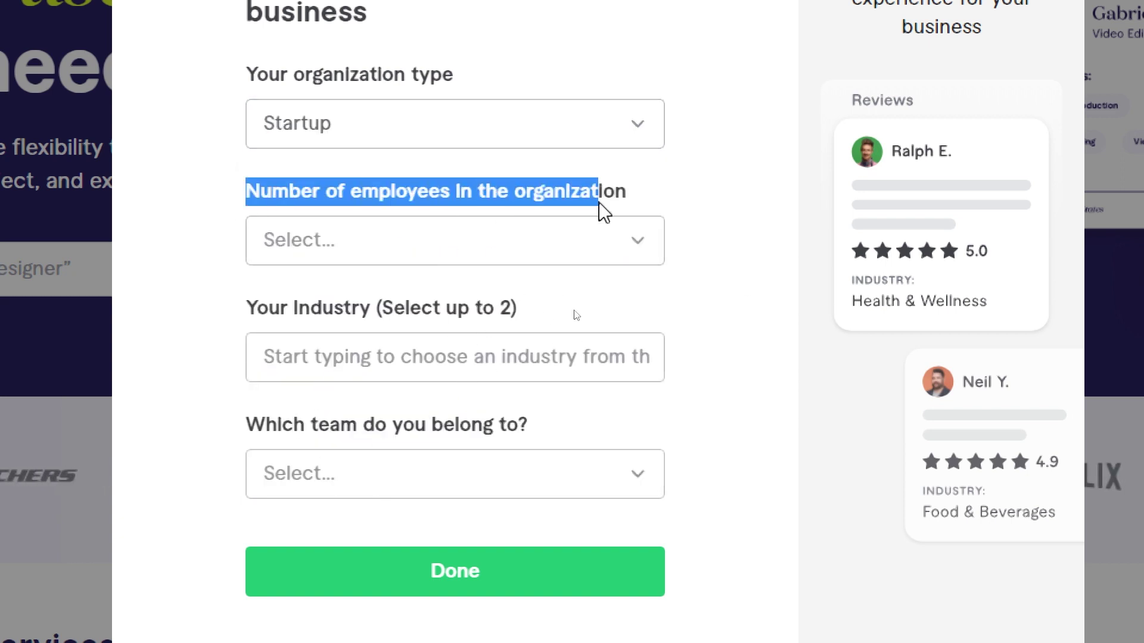
pyautogui.click(420, 260)
pyautogui.click(378, 322)
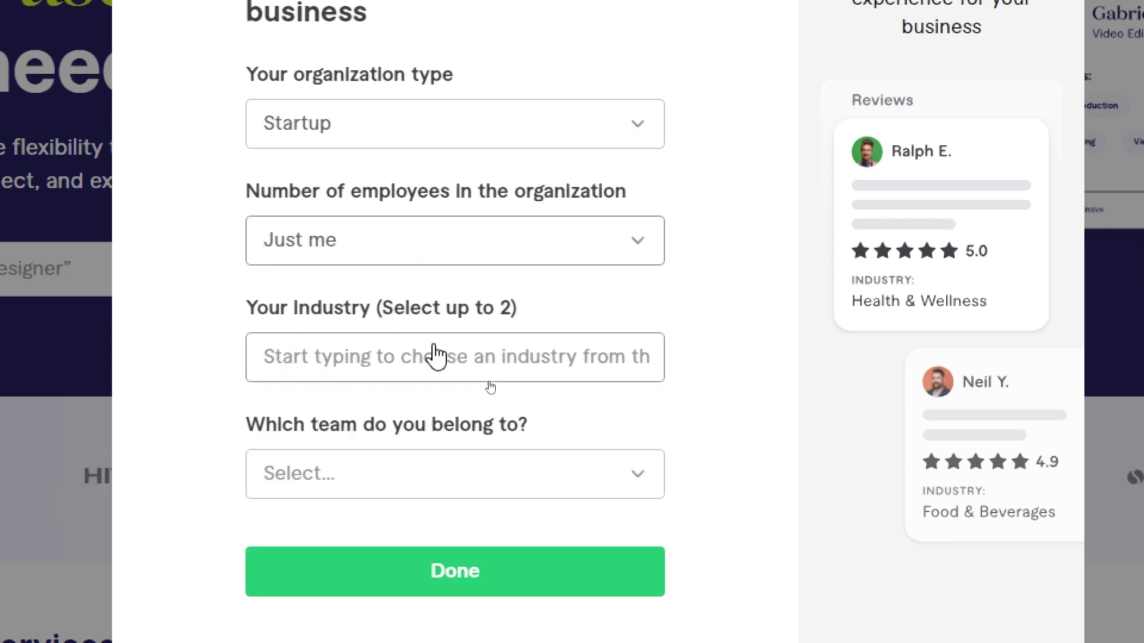
# Step: Add Industrial Design and Information Technology (IT) as the business industries
pyautogui.click(407, 353)
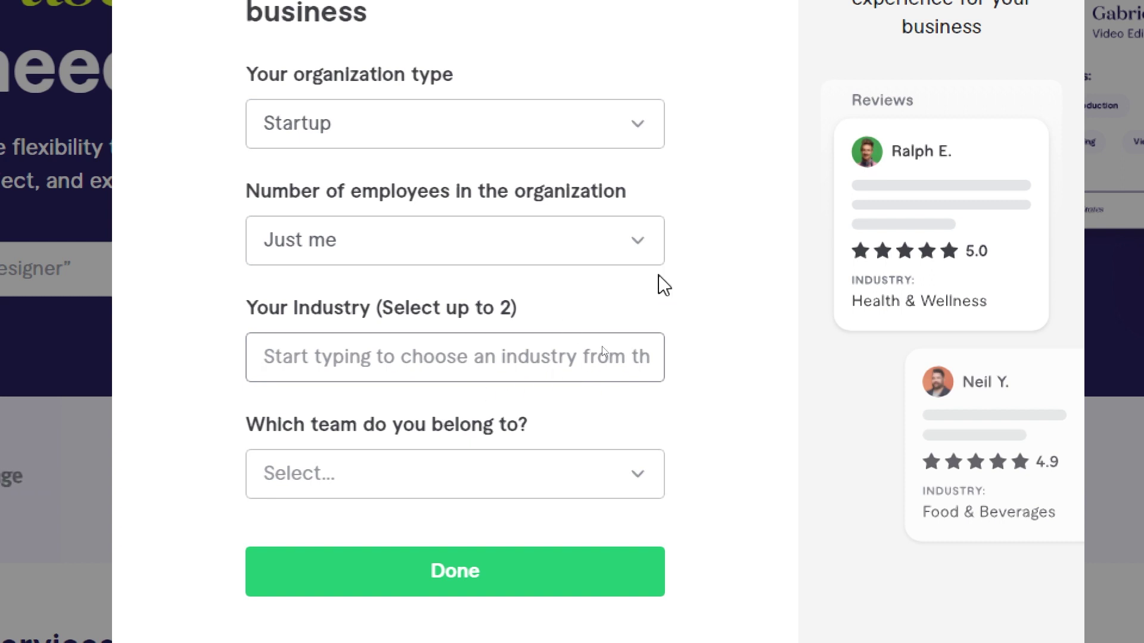
pyautogui.write('i')
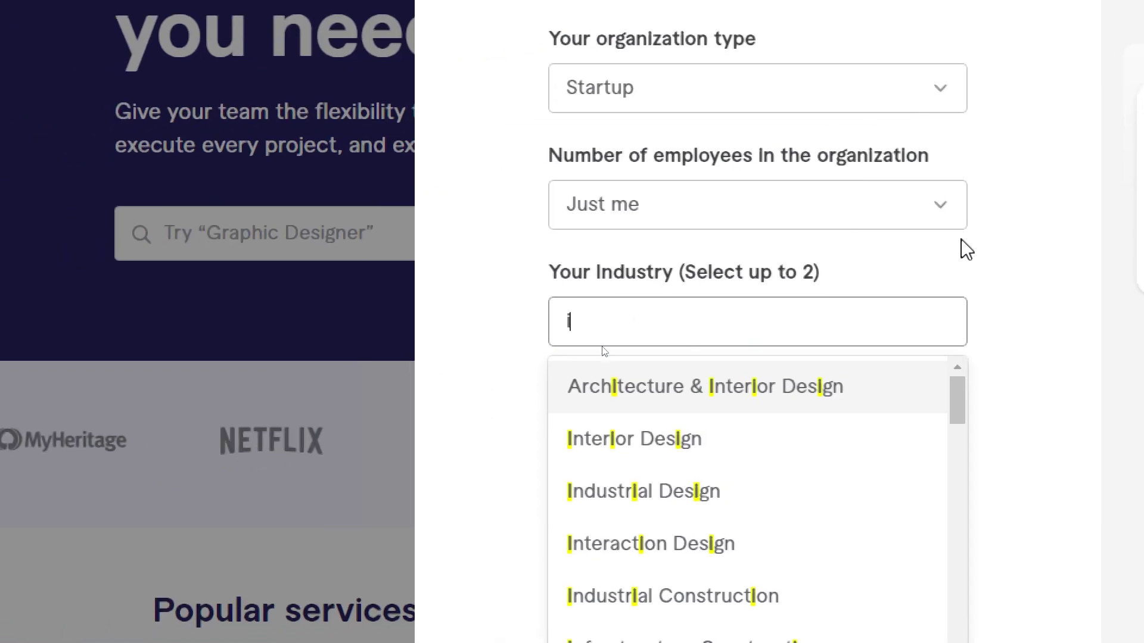
pyautogui.write('t')
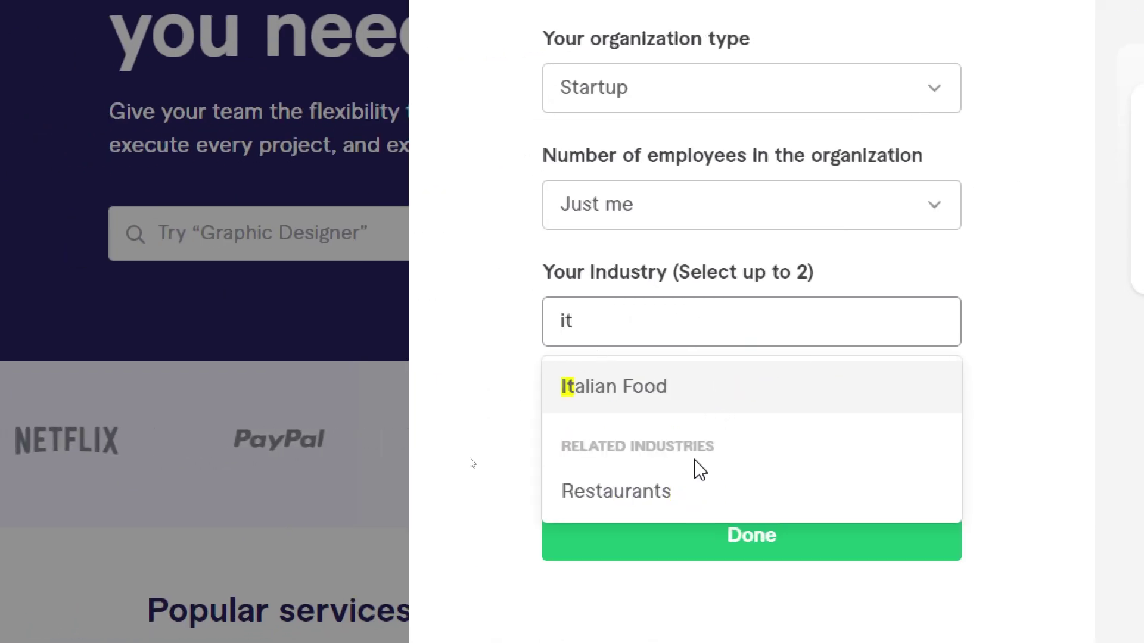
pyautogui.press('BackSpace')
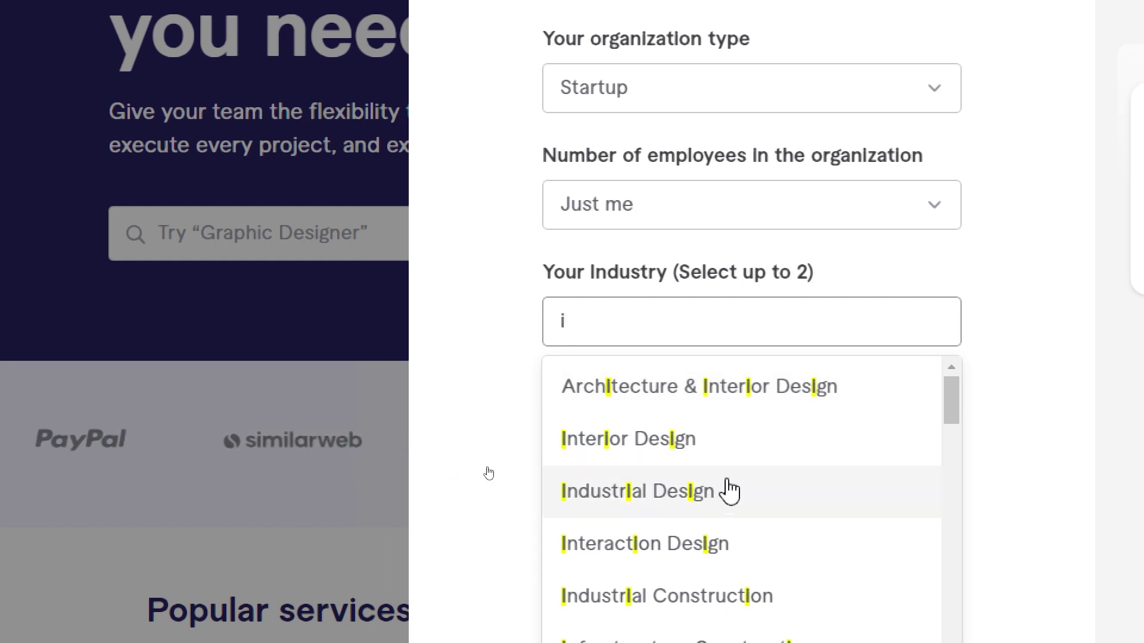
pyautogui.click(730, 491)
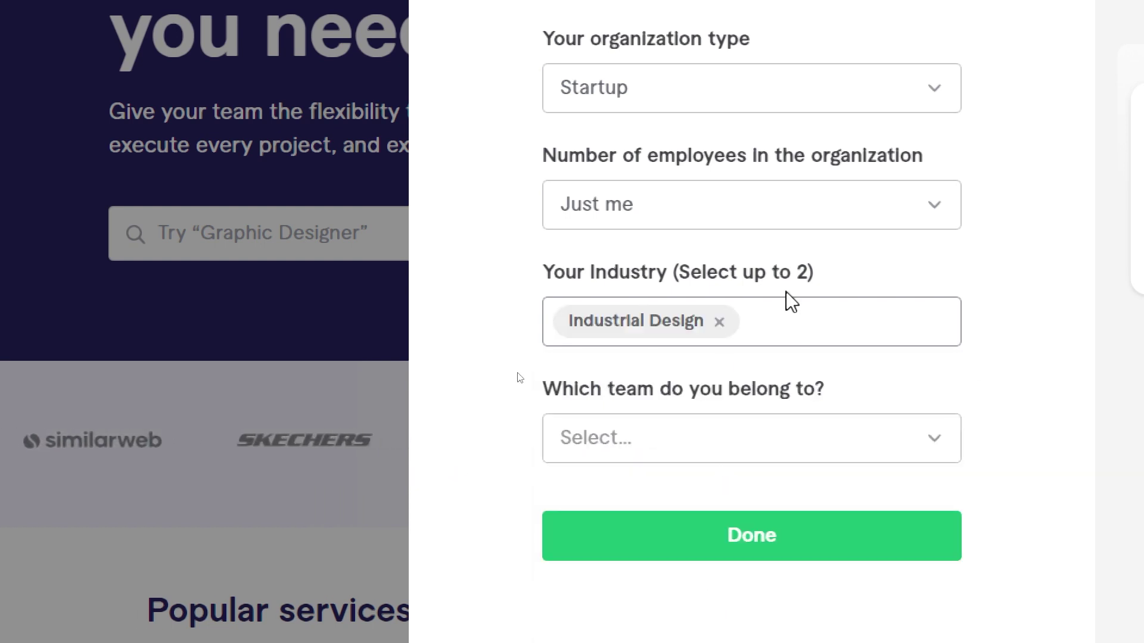
pyautogui.click(786, 304)
pyautogui.write('inf')
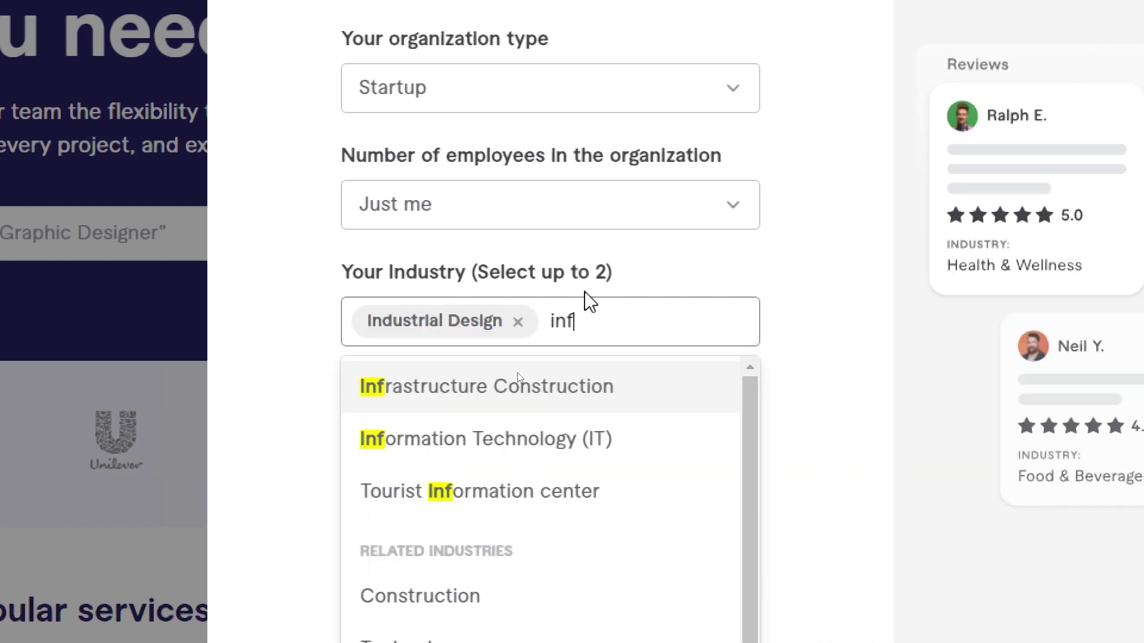
pyautogui.click(498, 458)
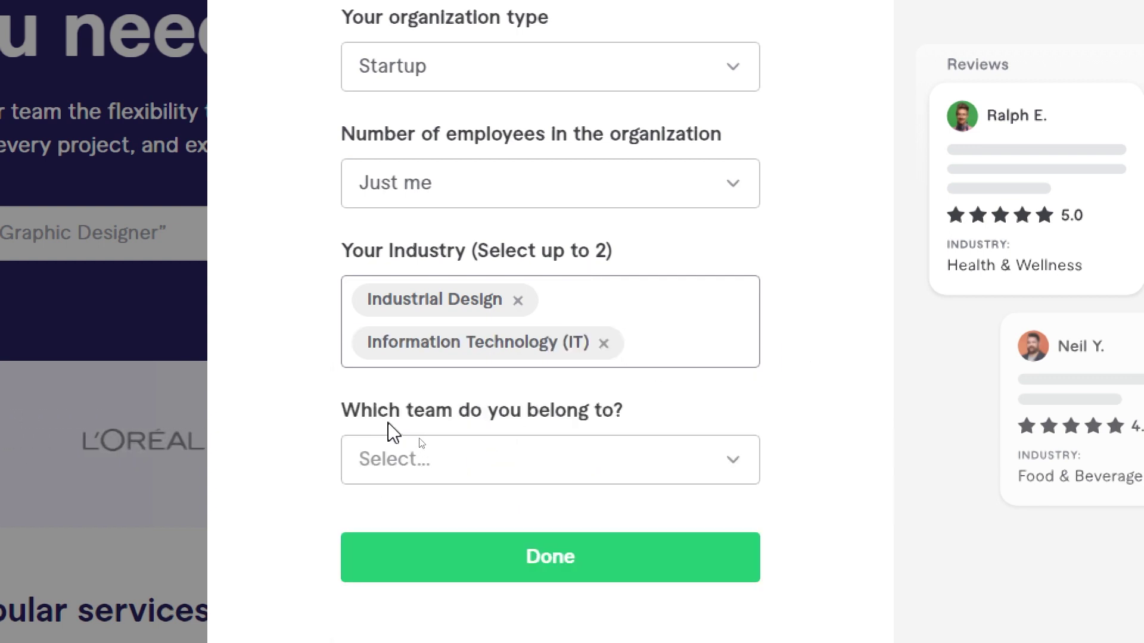
# Step: Choose Design & Creative as the team and submit the business details
pyautogui.click(557, 465)
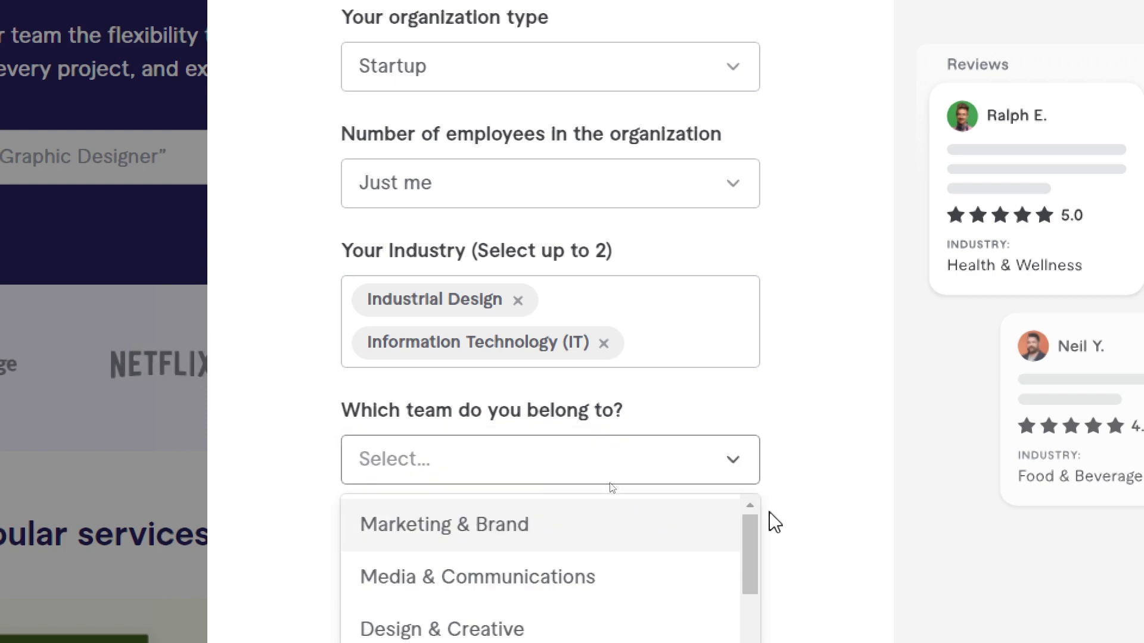
pyautogui.scroll(-1, 749, 567)
pyautogui.click(647, 577)
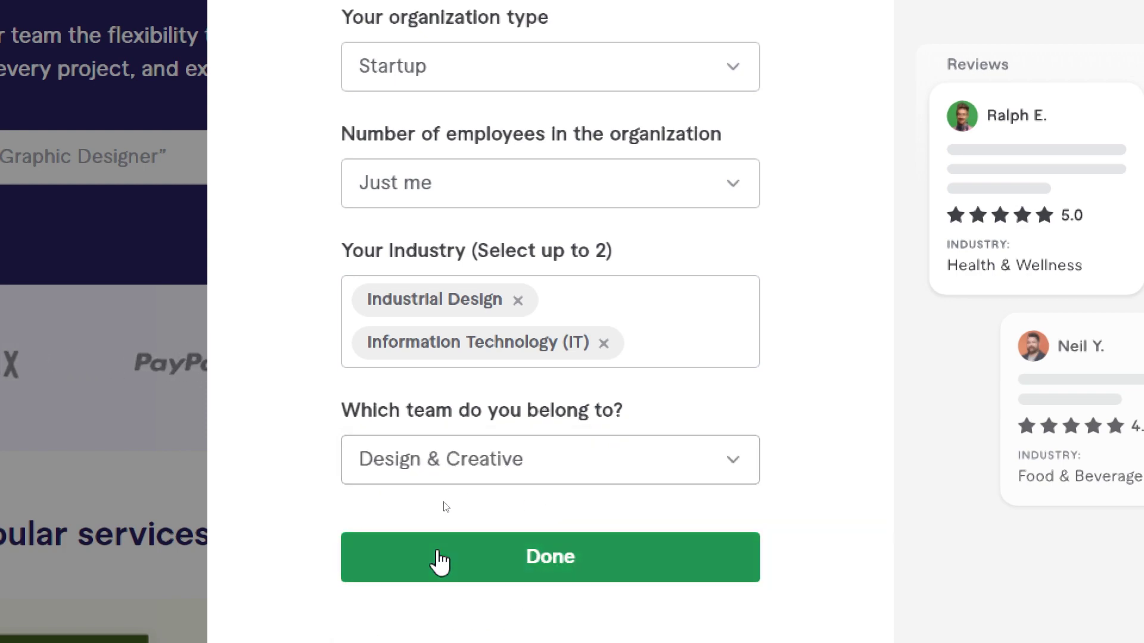
pyautogui.click(437, 560)
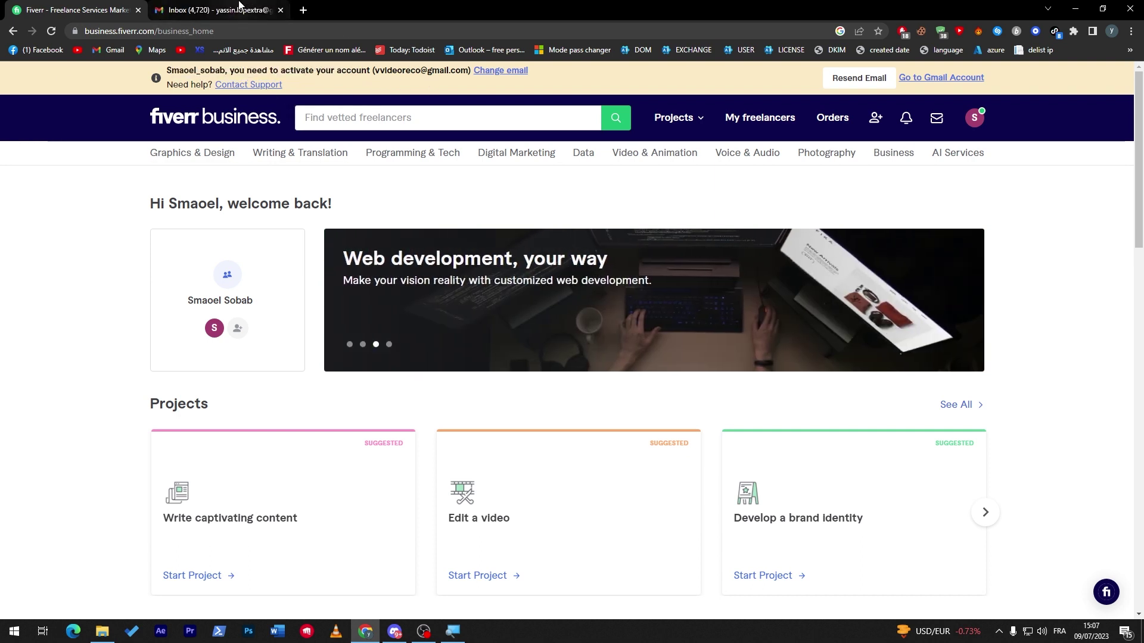
# Step: Close the old Gmail inbox tab
pyautogui.click(280, 10)
# Step: In a new tab, switch to the newly created Google account and open the Fiverr activation email
pyautogui.click(161, 10)
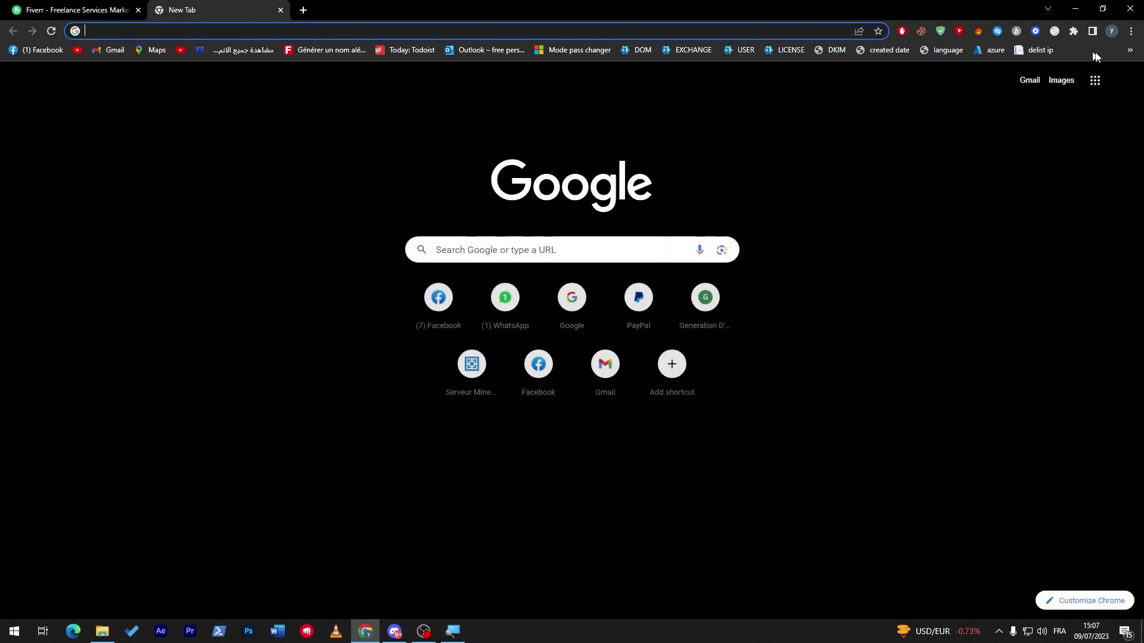
pyautogui.click(1122, 80)
pyautogui.click(1090, 262)
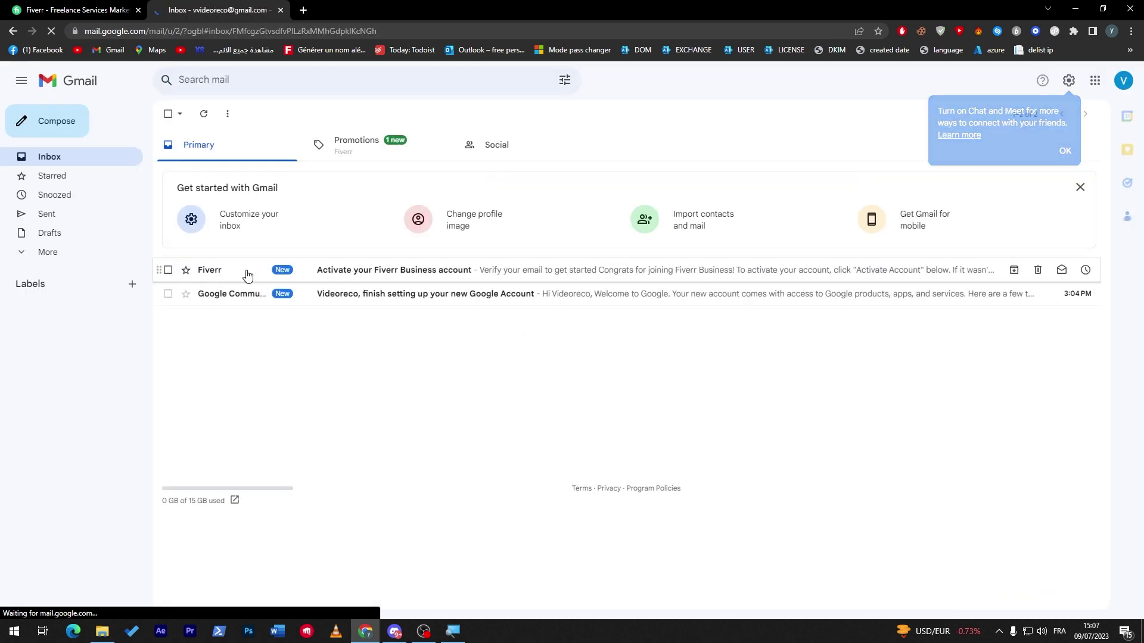
pyautogui.click(246, 271)
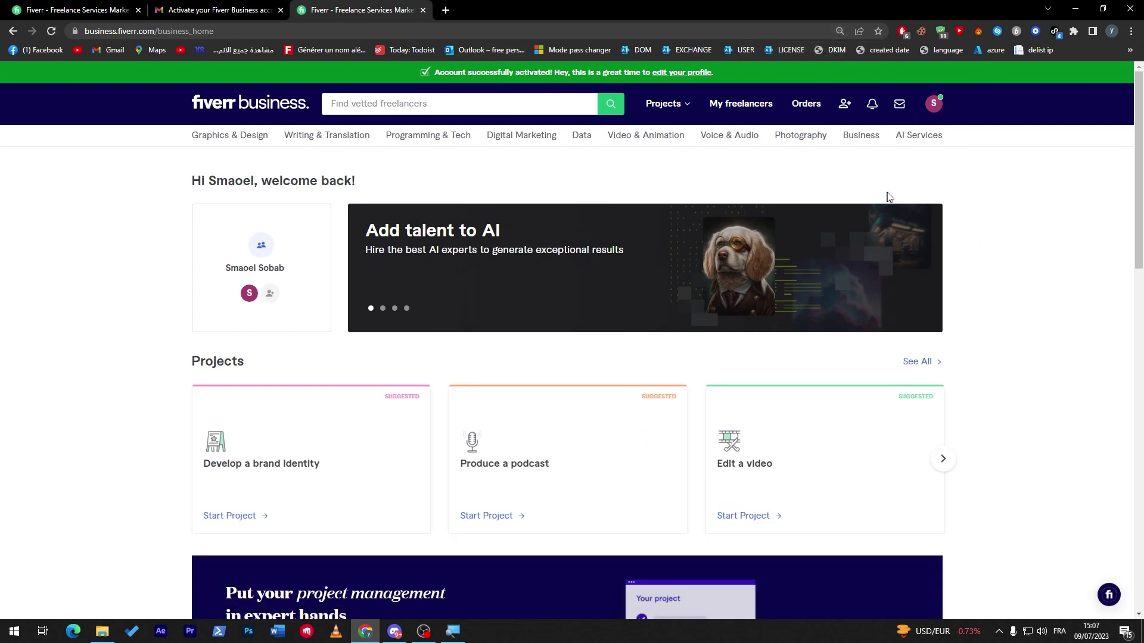
pyautogui.scroll(-2, 698, 214)
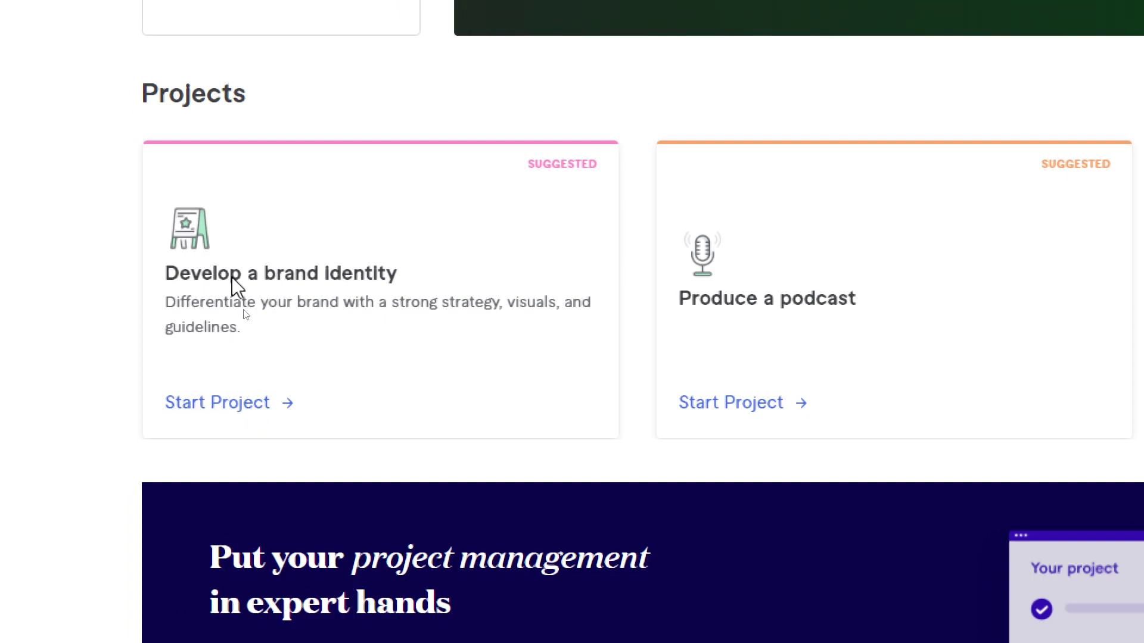
# Step: Start the 'Develop a brand identity' project and create it with its prefilled name and description
pyautogui.click(235, 287)
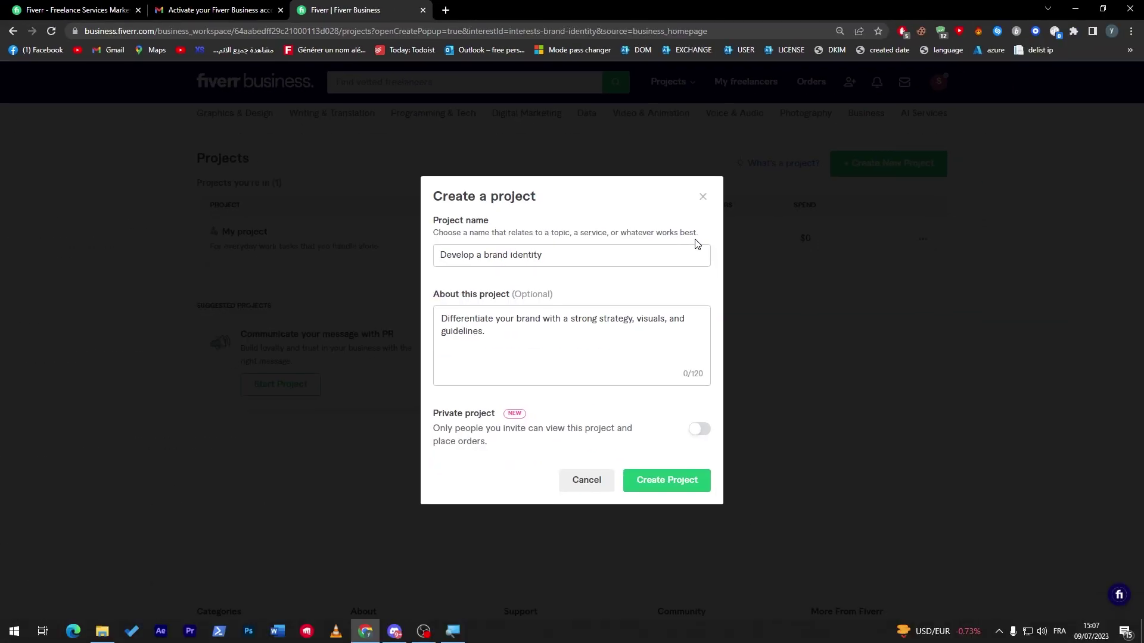
pyautogui.tripleClick(701, 255)
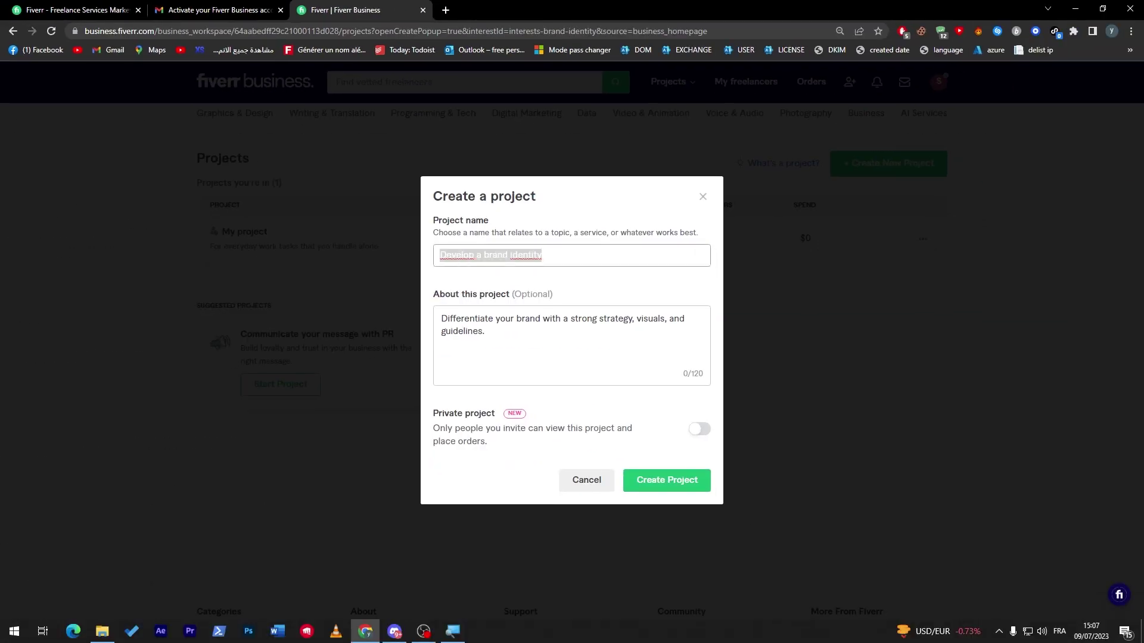
pyautogui.press('Tab')
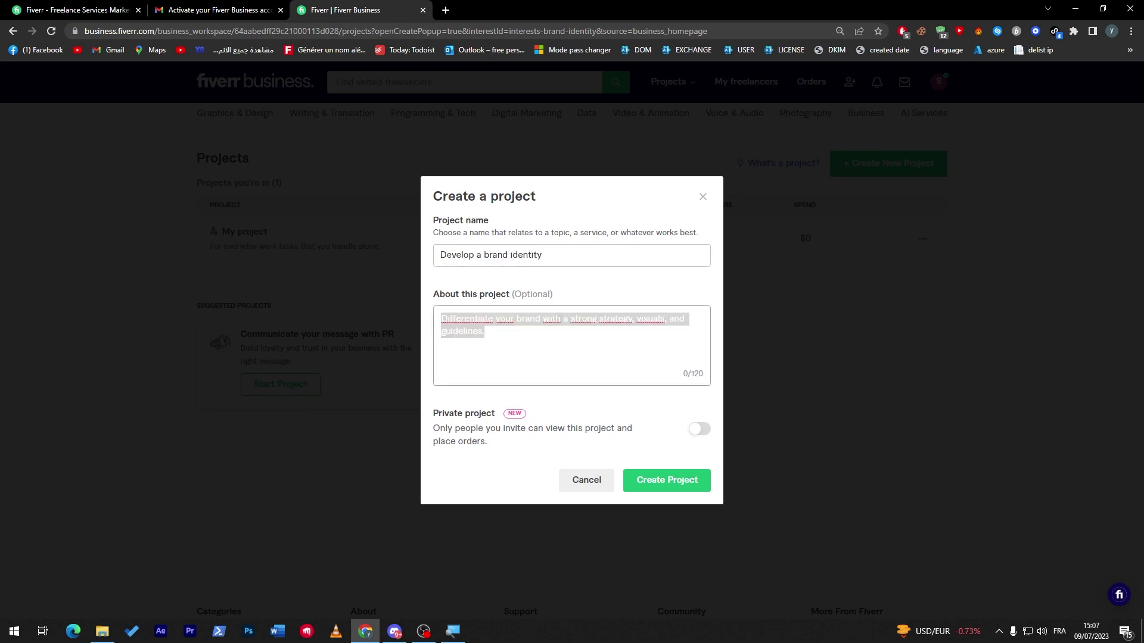
pyautogui.click(504, 304)
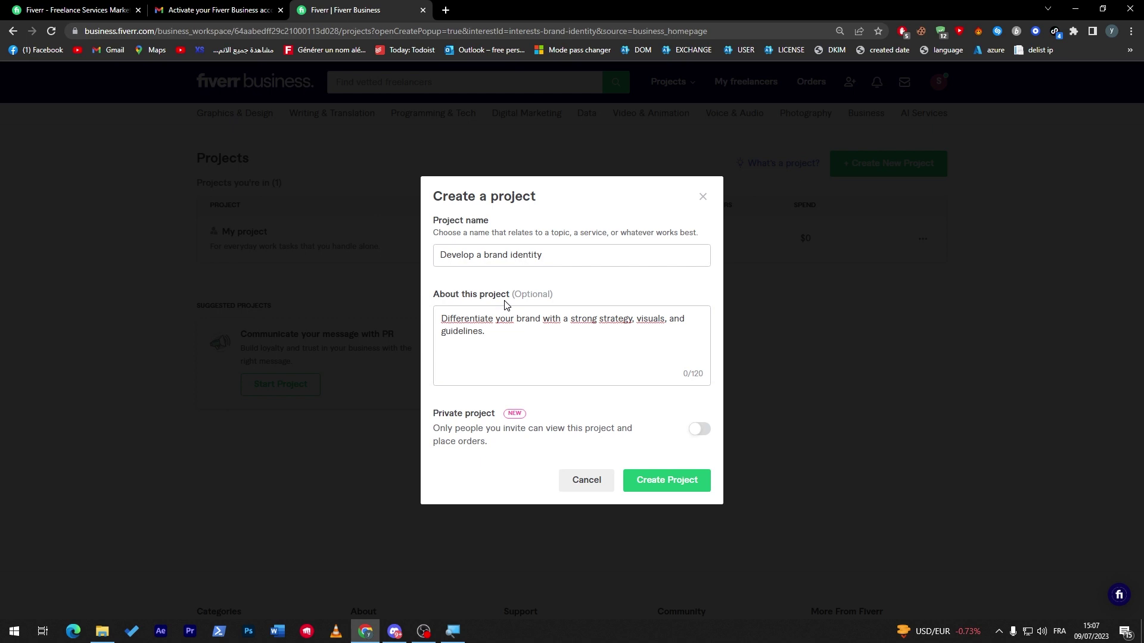
pyautogui.moveTo(541, 254); pyautogui.dragTo(439, 255)
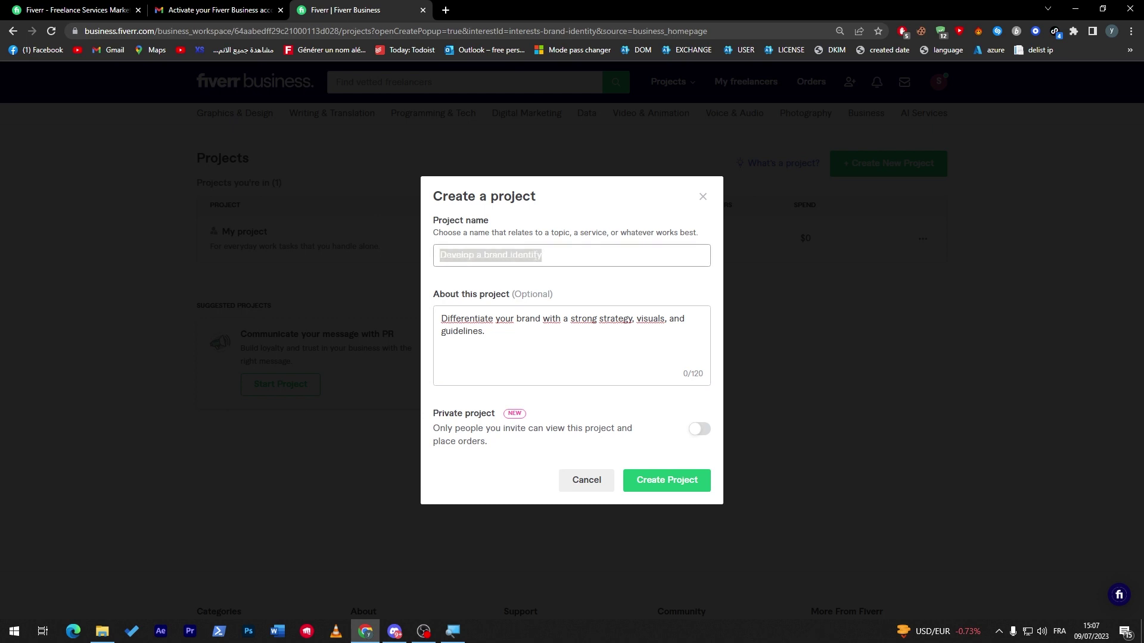
pyautogui.click(564, 286)
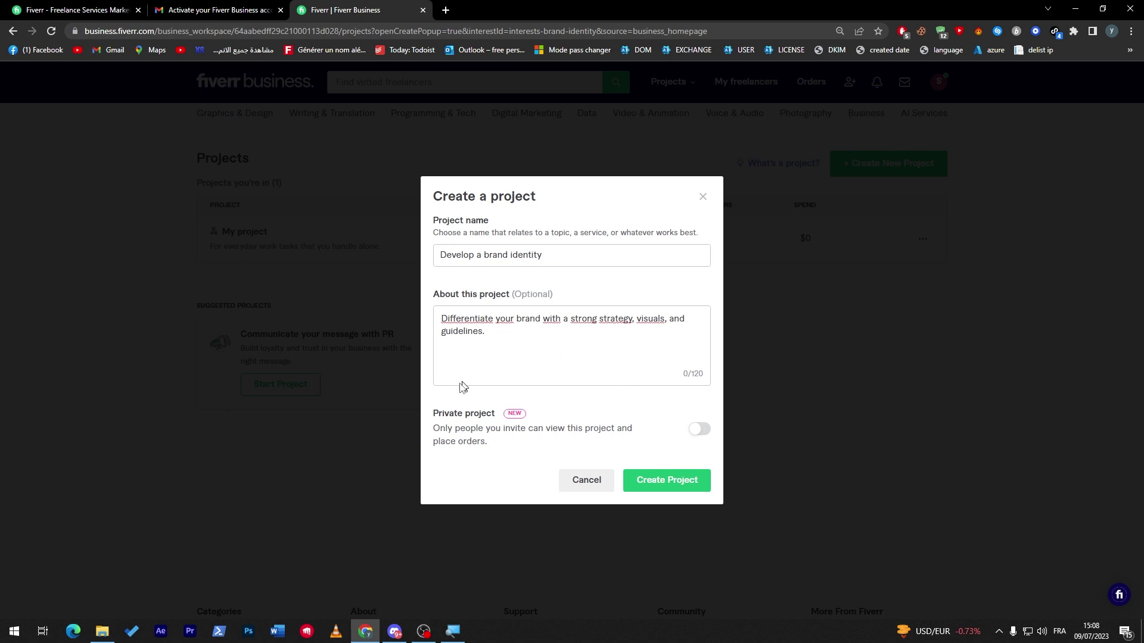
pyautogui.click(688, 482)
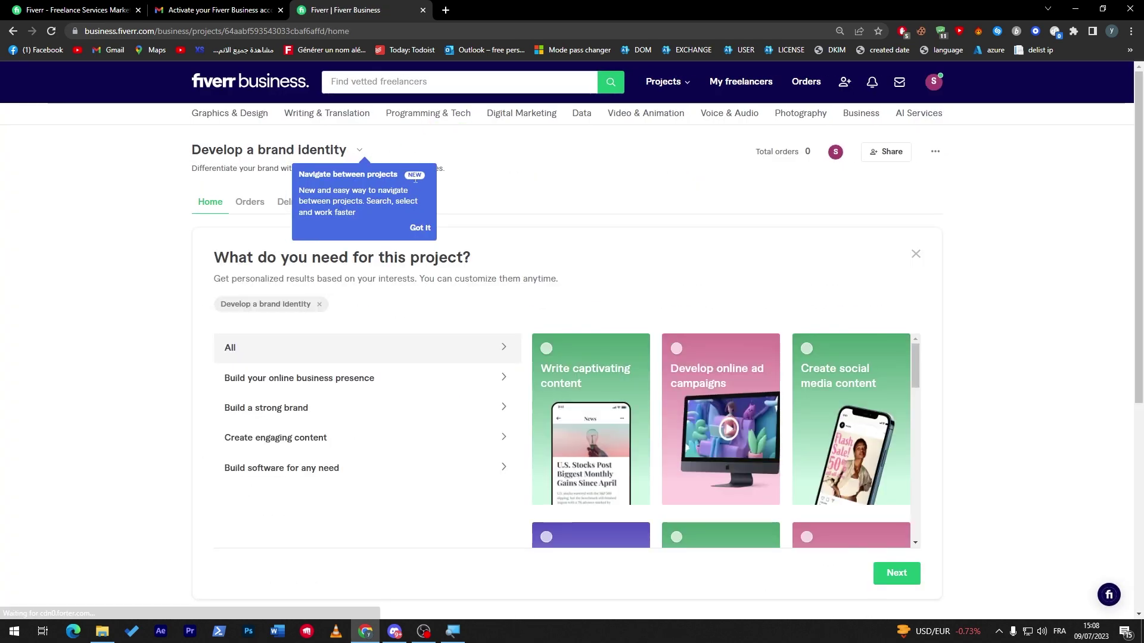
# Step: Dismiss the navigation tip, browse the project's Orders and Deliveries pages, and return home
pyautogui.click(422, 228)
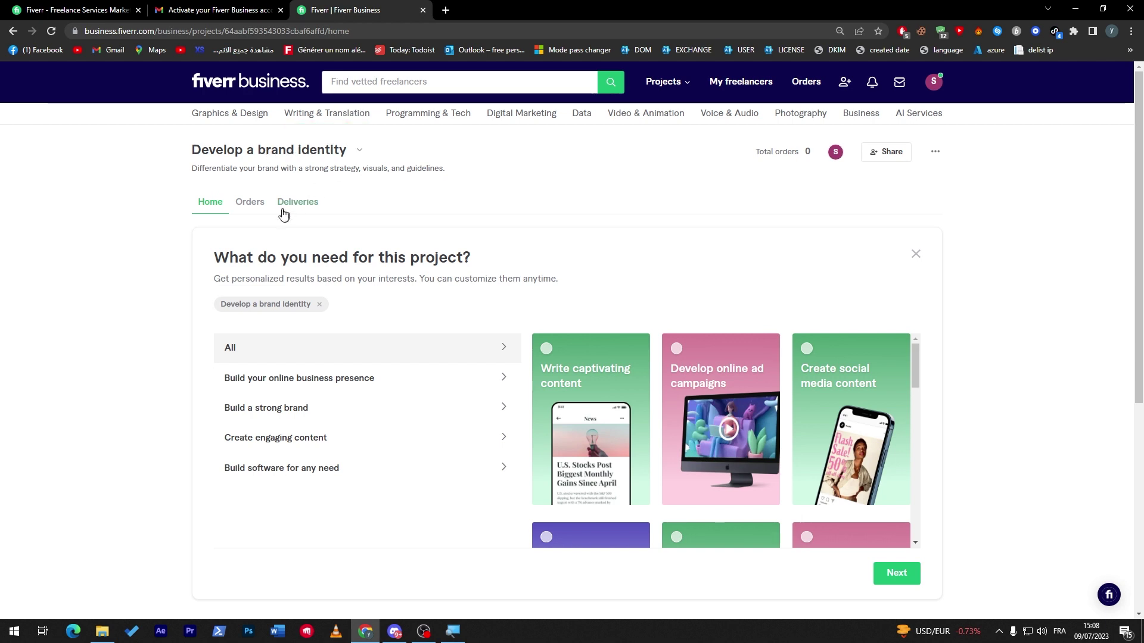
pyautogui.click(244, 214)
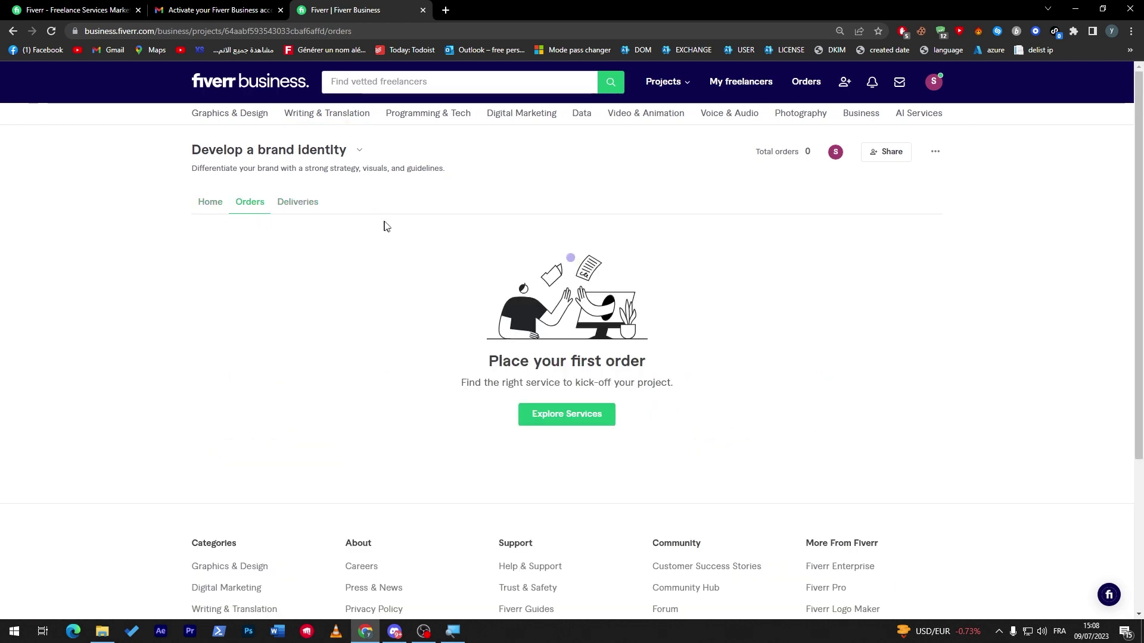
pyautogui.click(298, 204)
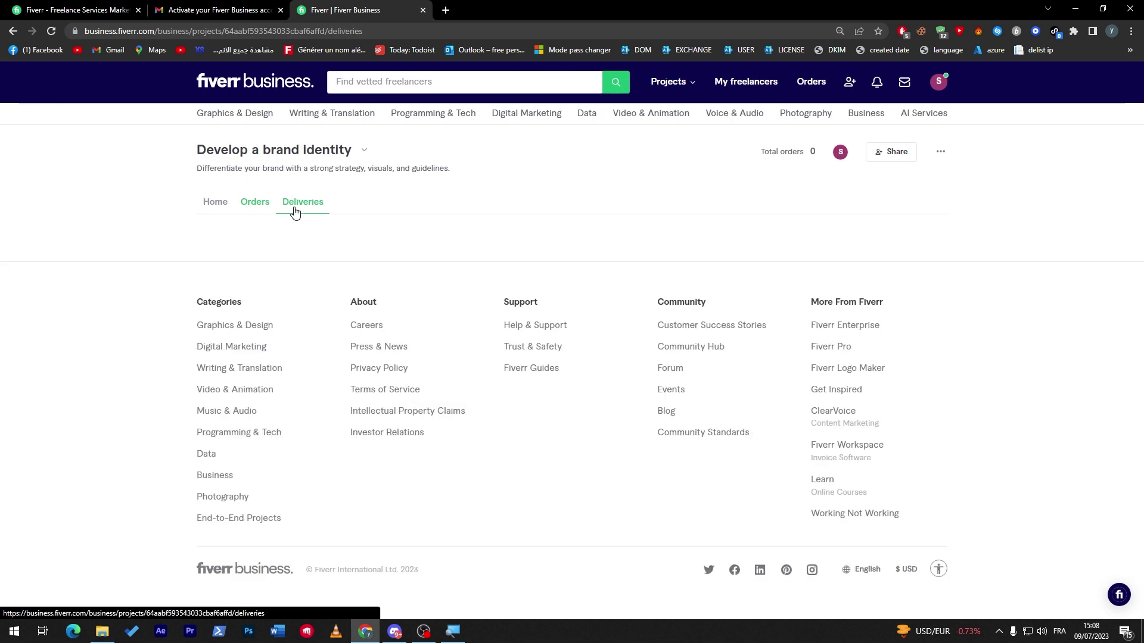
pyautogui.click(252, 206)
pyautogui.click(547, 409)
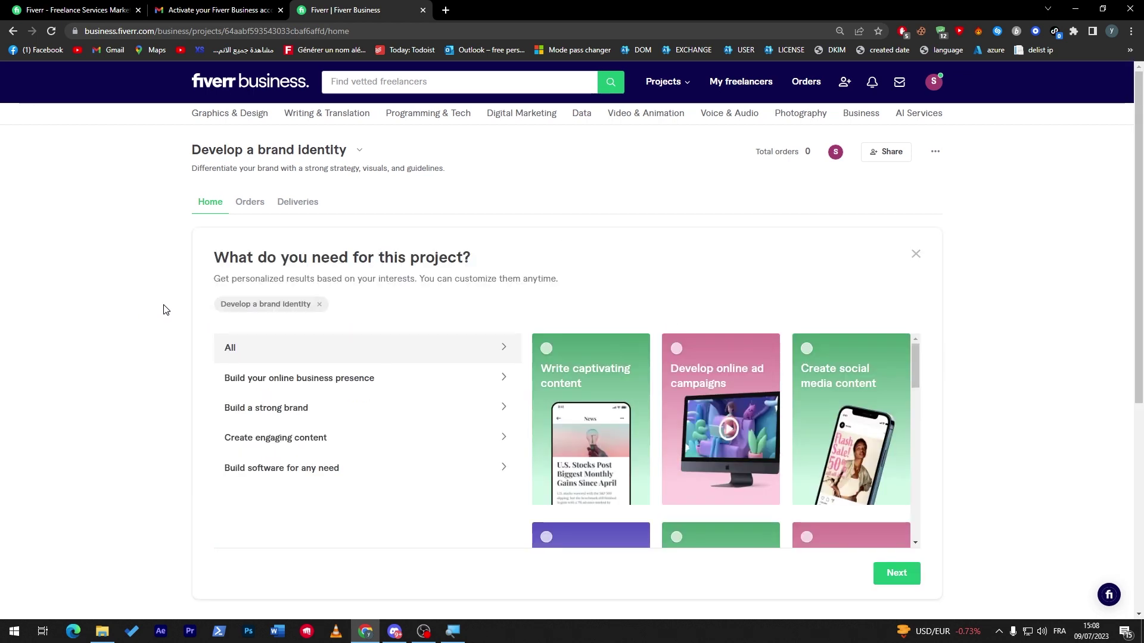
pyautogui.moveTo(590, 418)
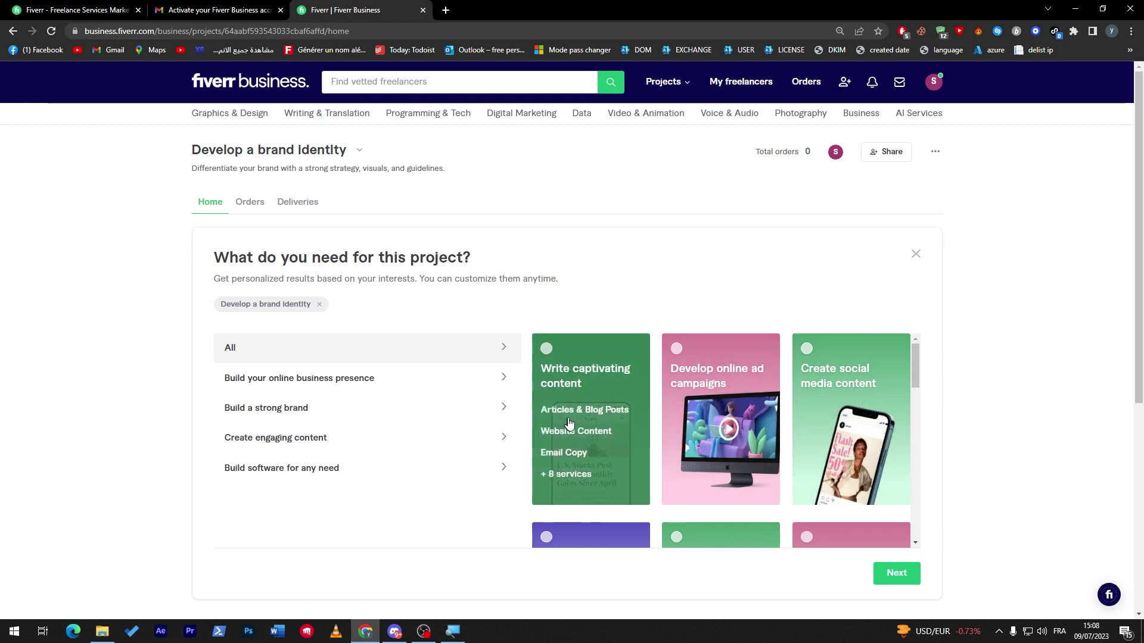
# Step: Select the captivating content, online ad campaigns and social media content interests
pyautogui.click(547, 351)
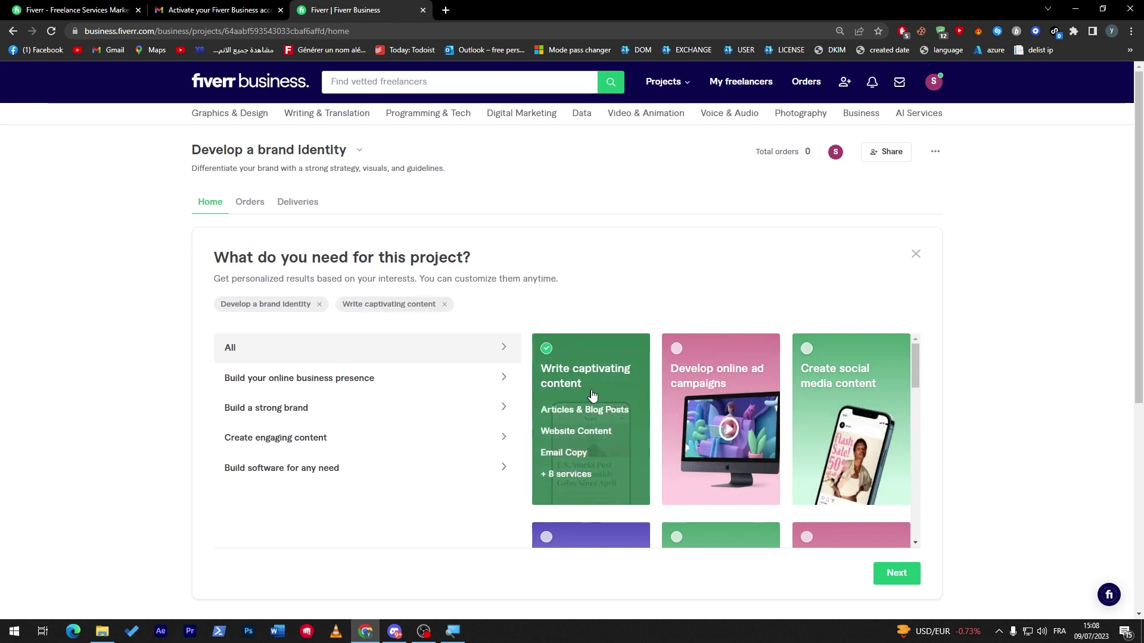
pyautogui.click(677, 353)
pyautogui.click(843, 353)
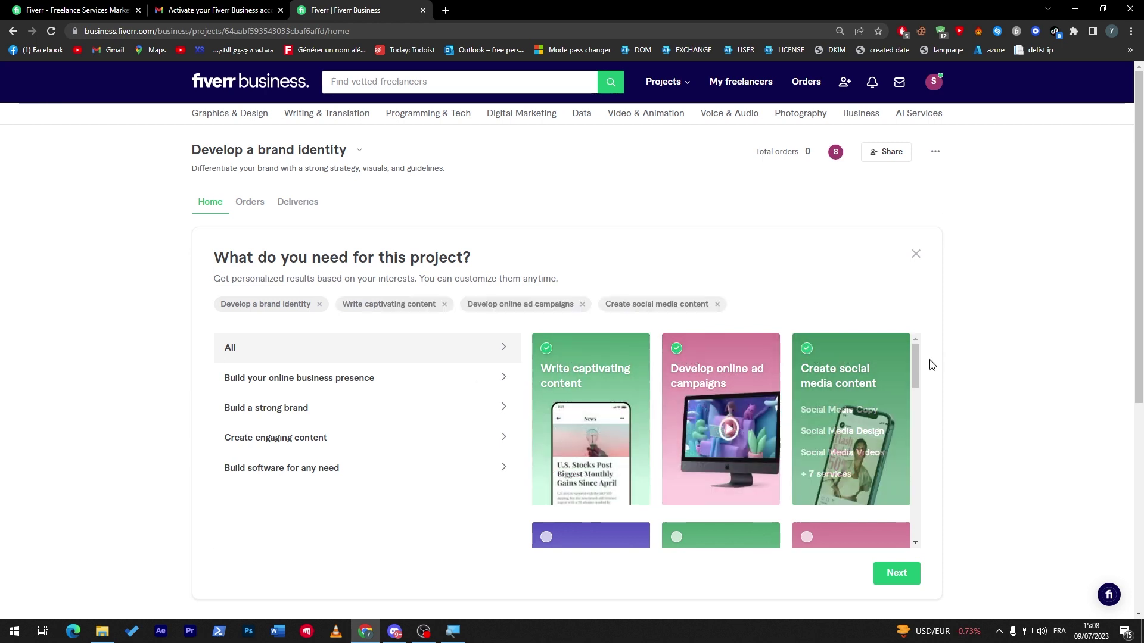
pyautogui.scroll(-5, 920, 402)
pyautogui.click(902, 575)
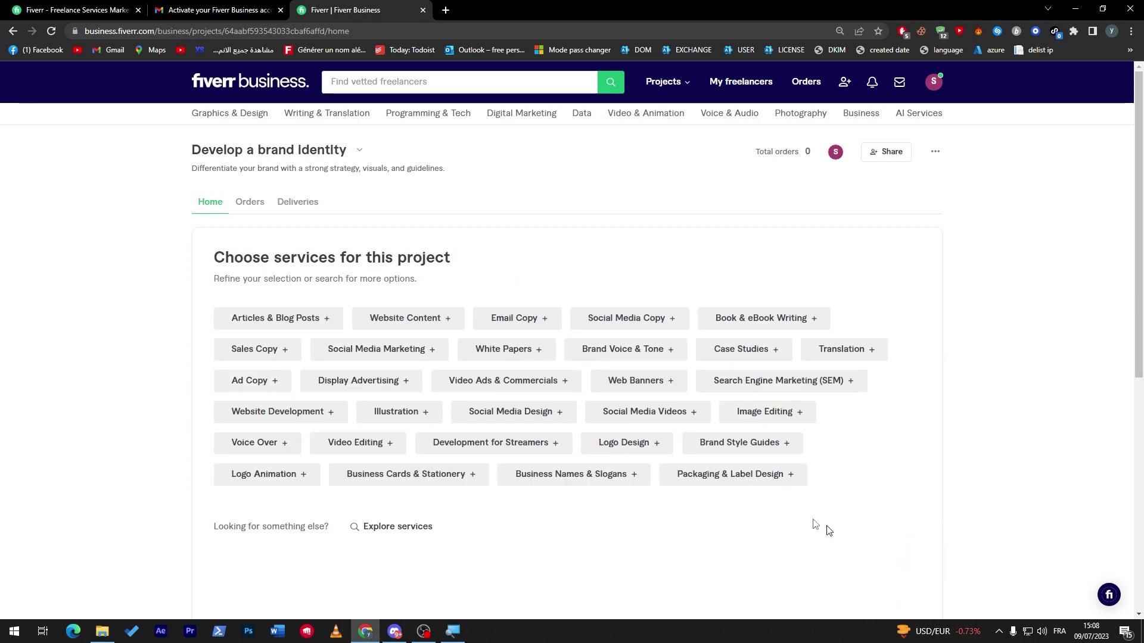
# Step: Save eight services: Articles & Blog Posts, Website Content, Email Copy, Social Media Copy, Case Studies, Web Banners, Logo Design, Brand Style Guides
pyautogui.click(293, 318)
pyautogui.click(393, 318)
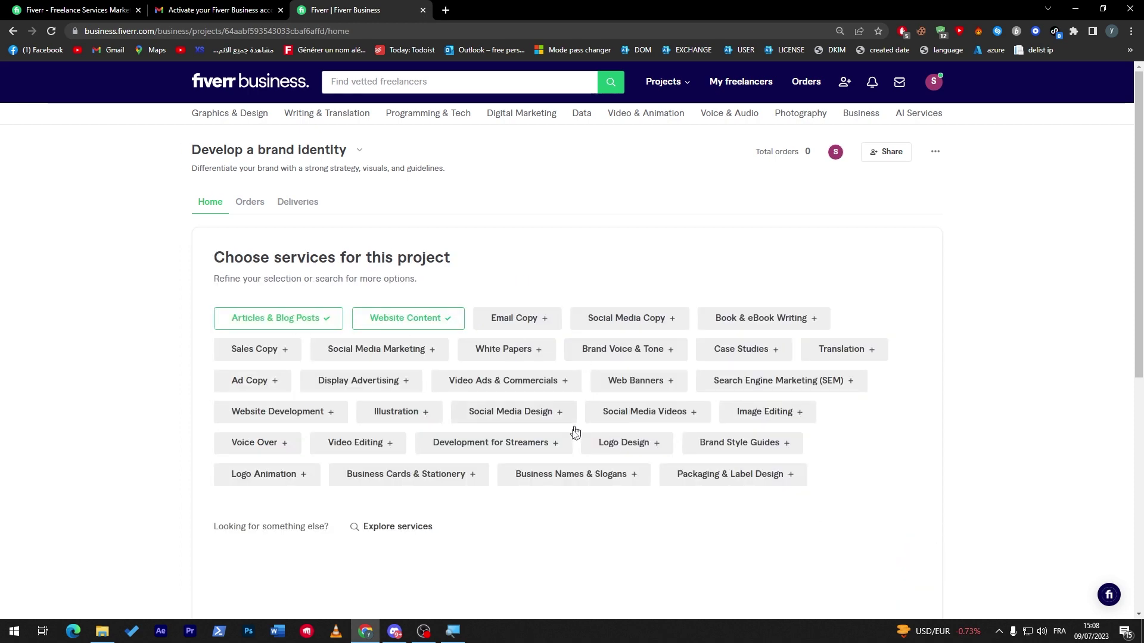
pyautogui.click(523, 319)
pyautogui.click(631, 320)
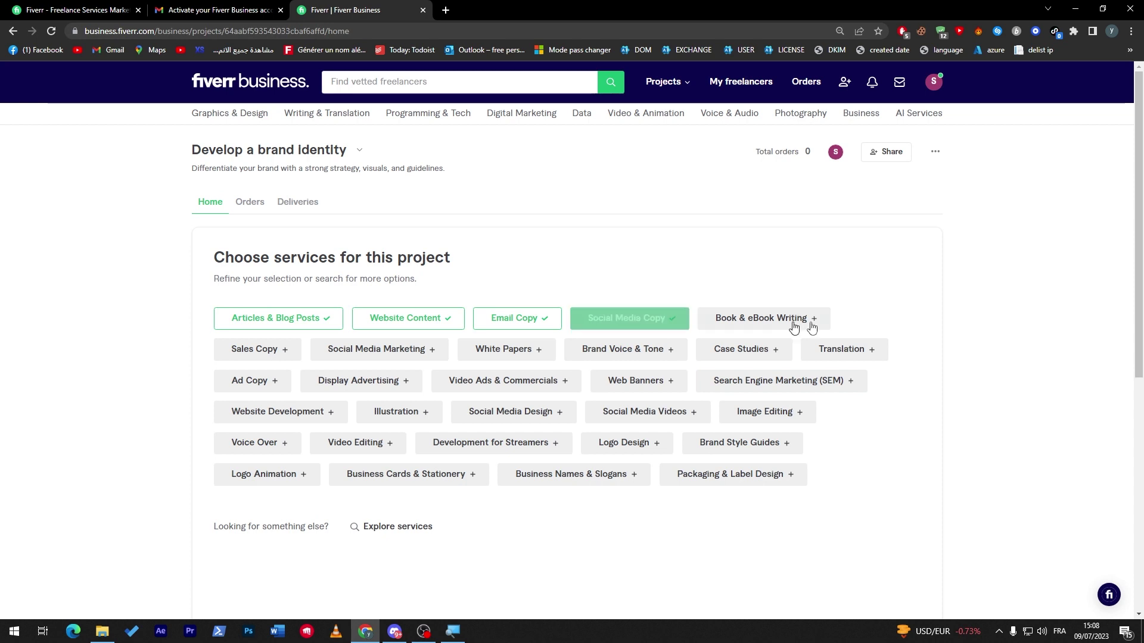
pyautogui.click(746, 351)
pyautogui.click(630, 383)
pyautogui.click(638, 451)
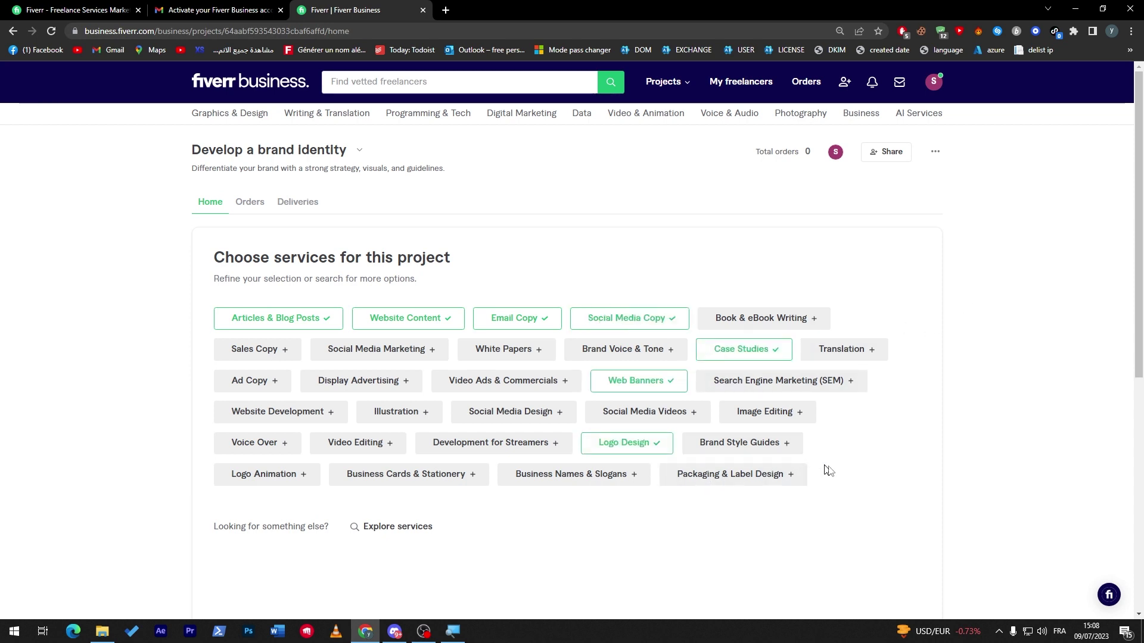
pyautogui.click(722, 453)
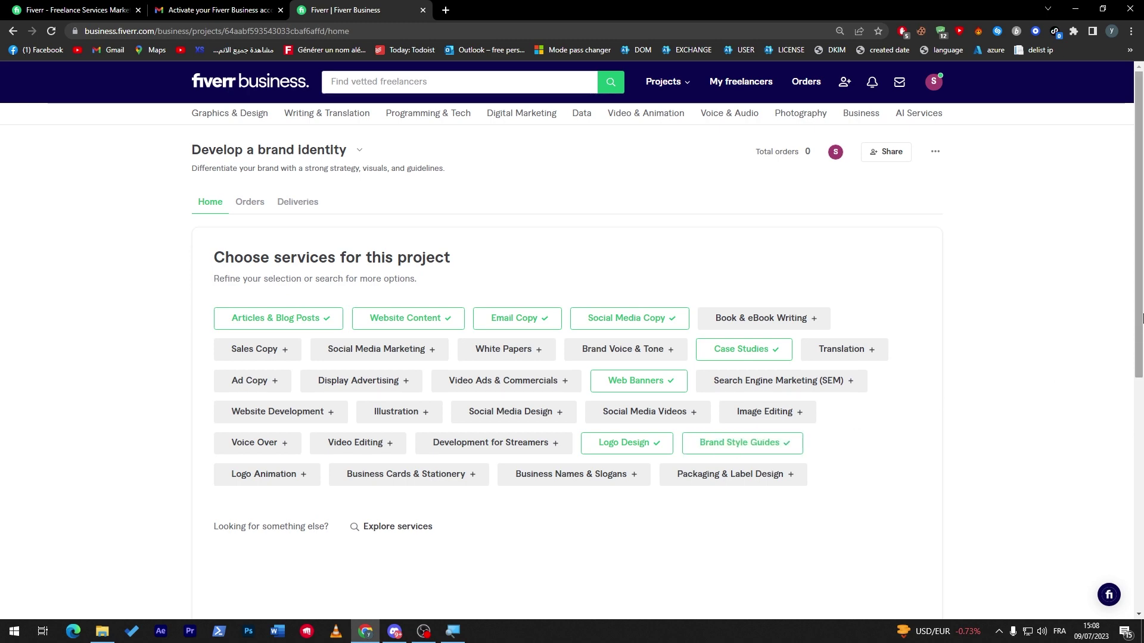
pyautogui.scroll(-3, 723, 453)
pyautogui.click(863, 492)
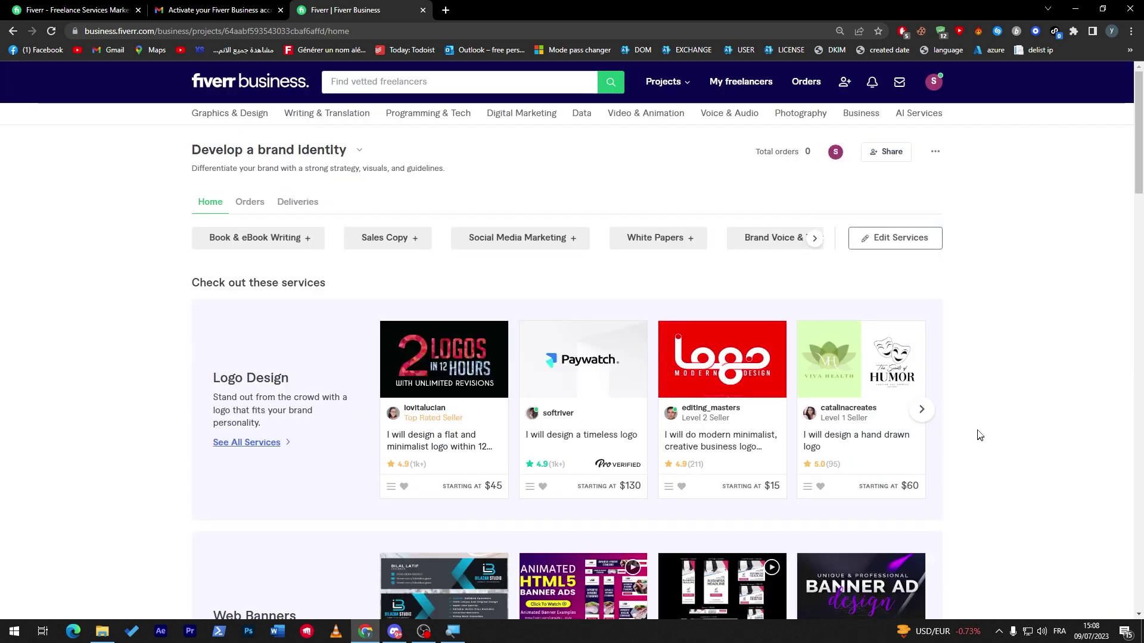
pyautogui.moveTo(1139, 161); pyautogui.dragTo(1138, 183)
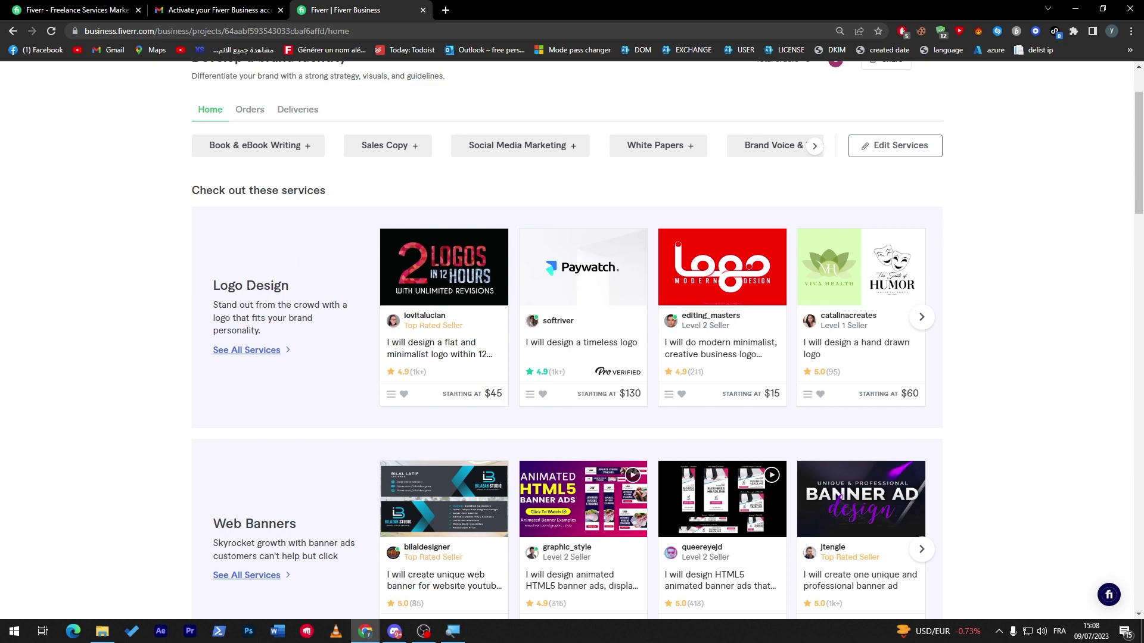
# Step: Browse the Logo Design gig carousel and open lewelliotdesign's business logo and branding gig
pyautogui.click(922, 319)
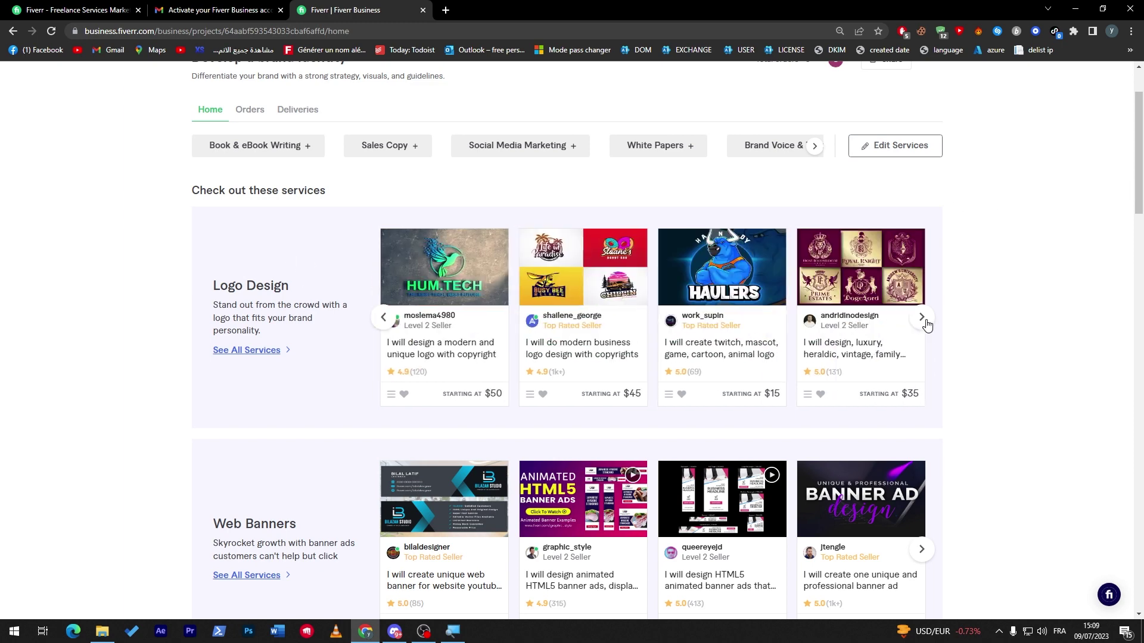
pyautogui.click(923, 321)
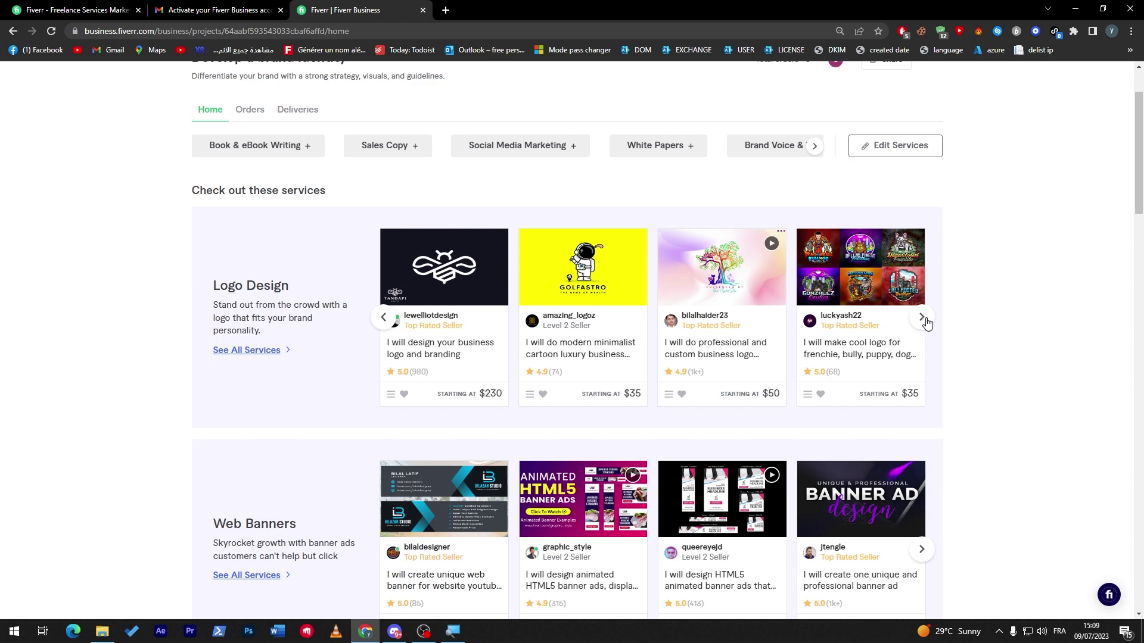
pyautogui.click(924, 320)
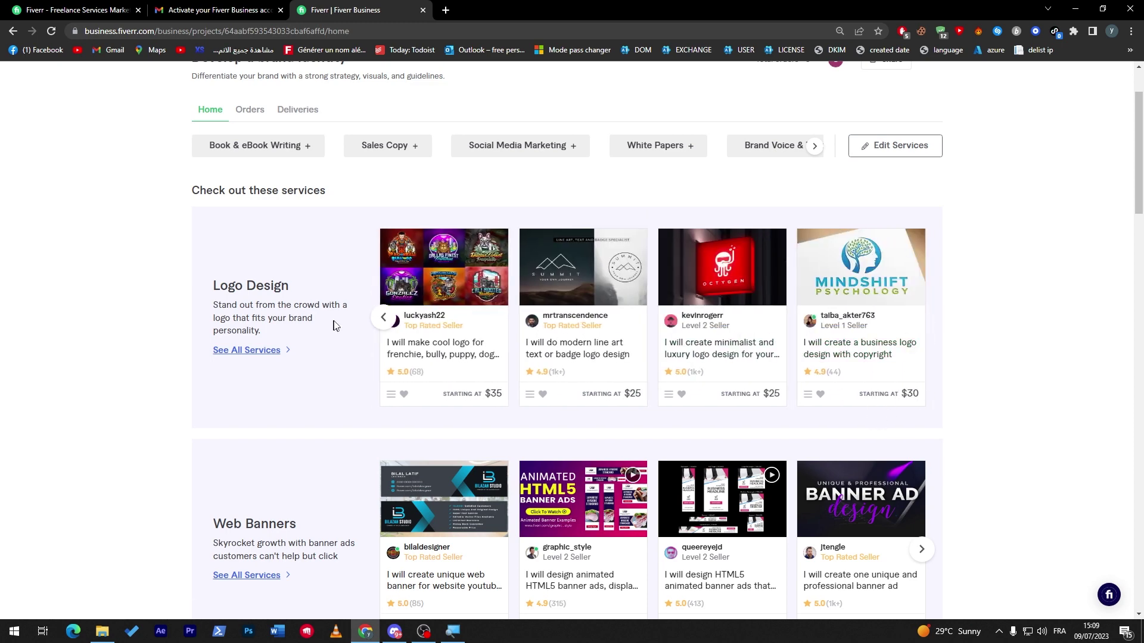
pyautogui.click(384, 320)
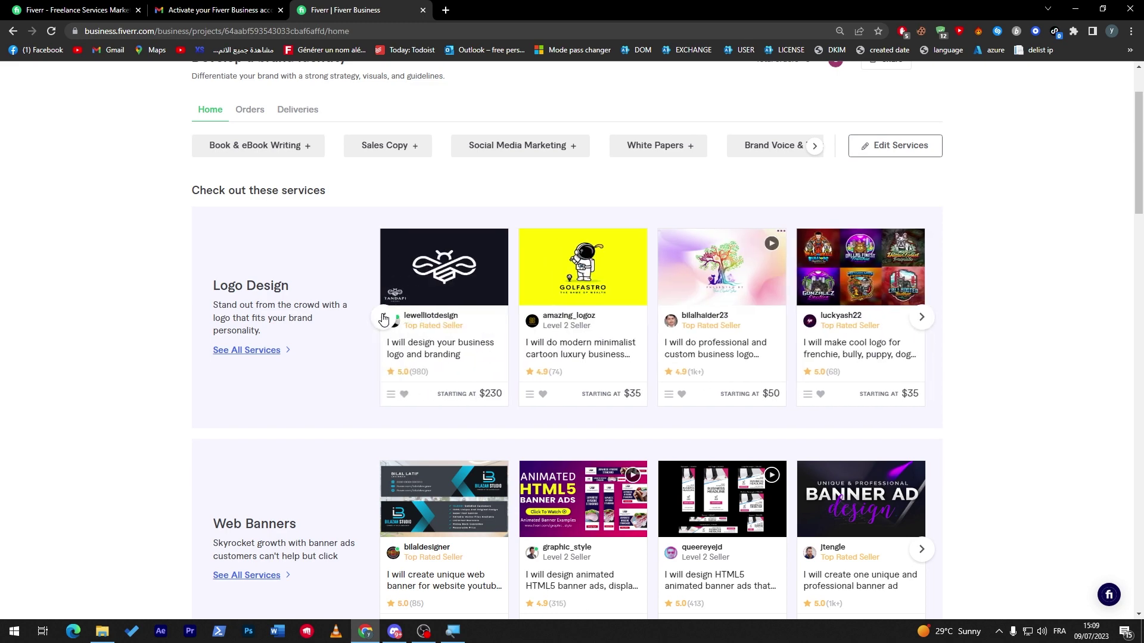
pyautogui.click(383, 320)
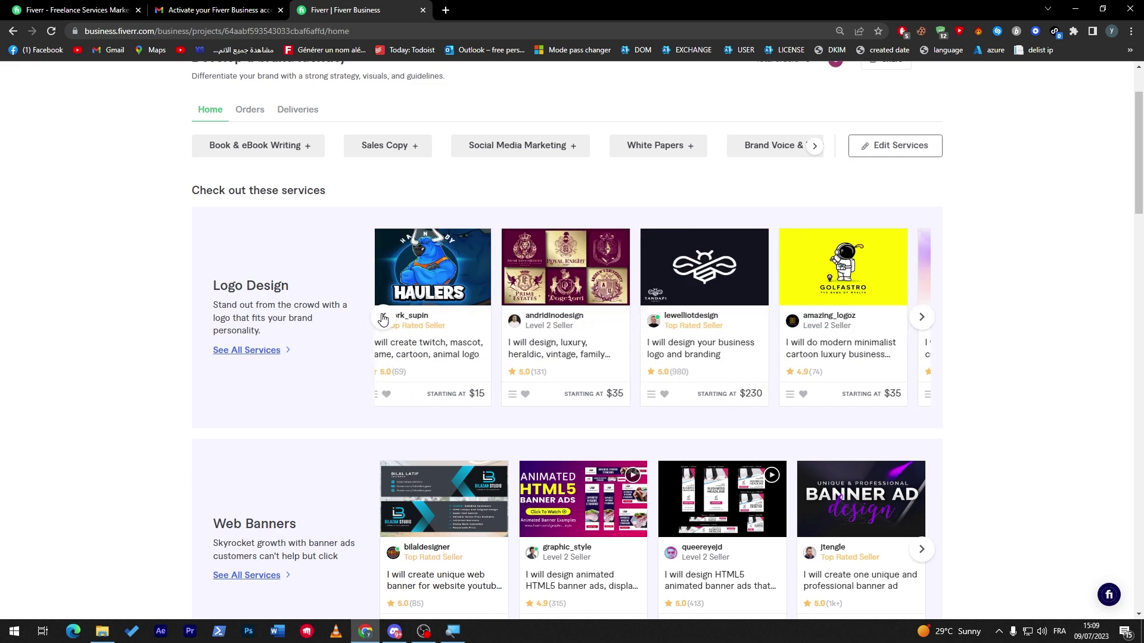
pyautogui.click(921, 318)
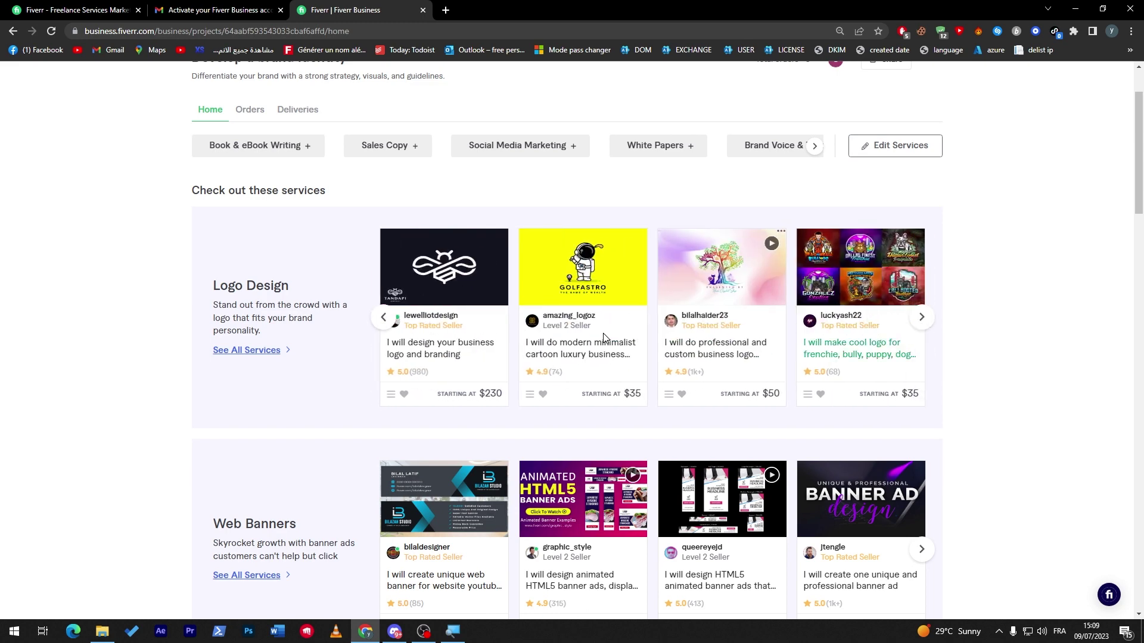
pyautogui.click(431, 357)
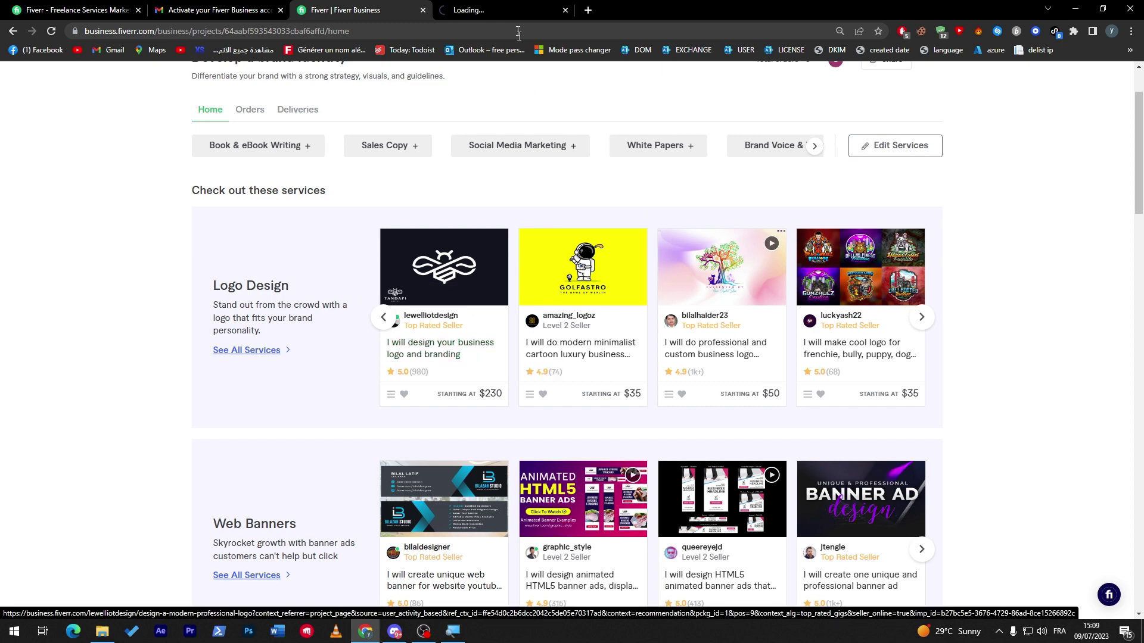
# Step: Browse three more portfolio samples on Lewis Elliot's logo gig, then return to the project tab
pyautogui.click(616, 386)
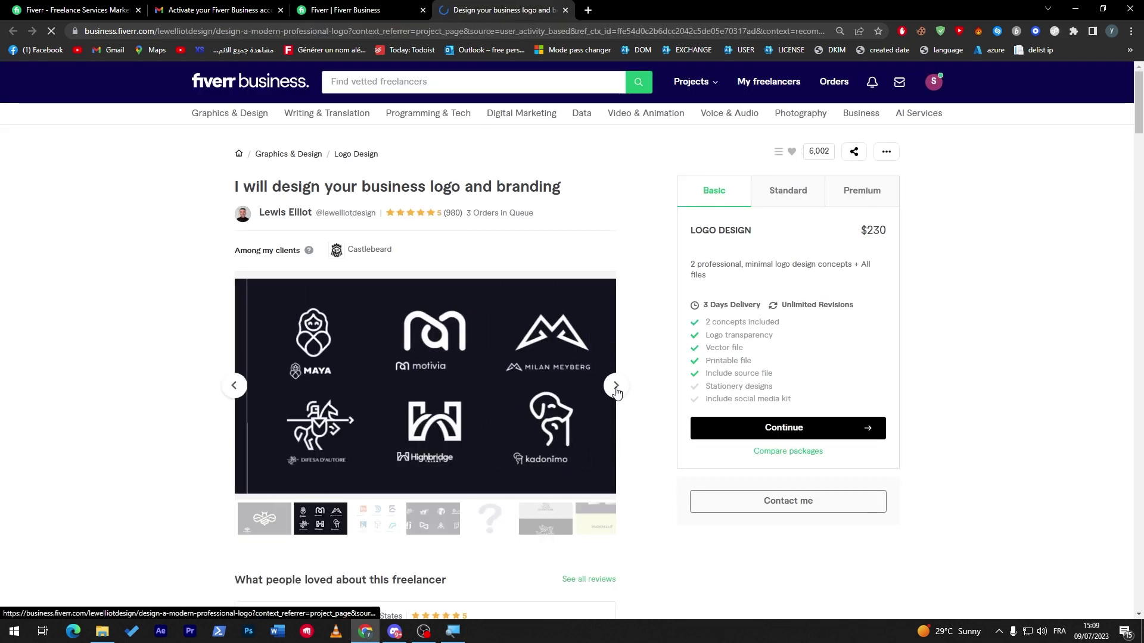
pyautogui.click(616, 389)
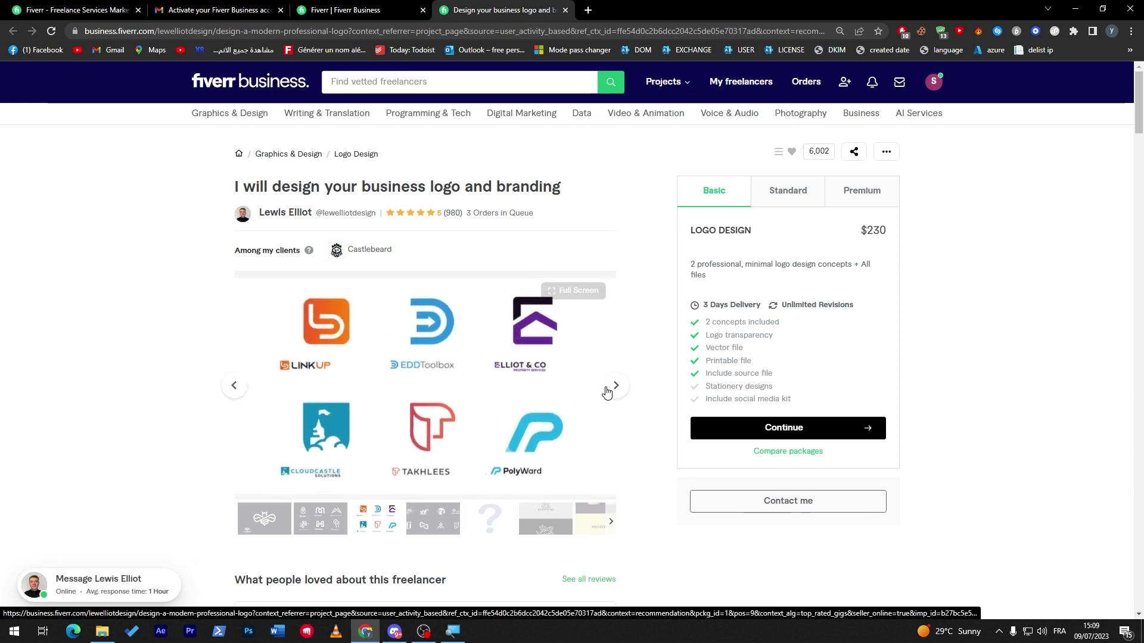
pyautogui.click(612, 388)
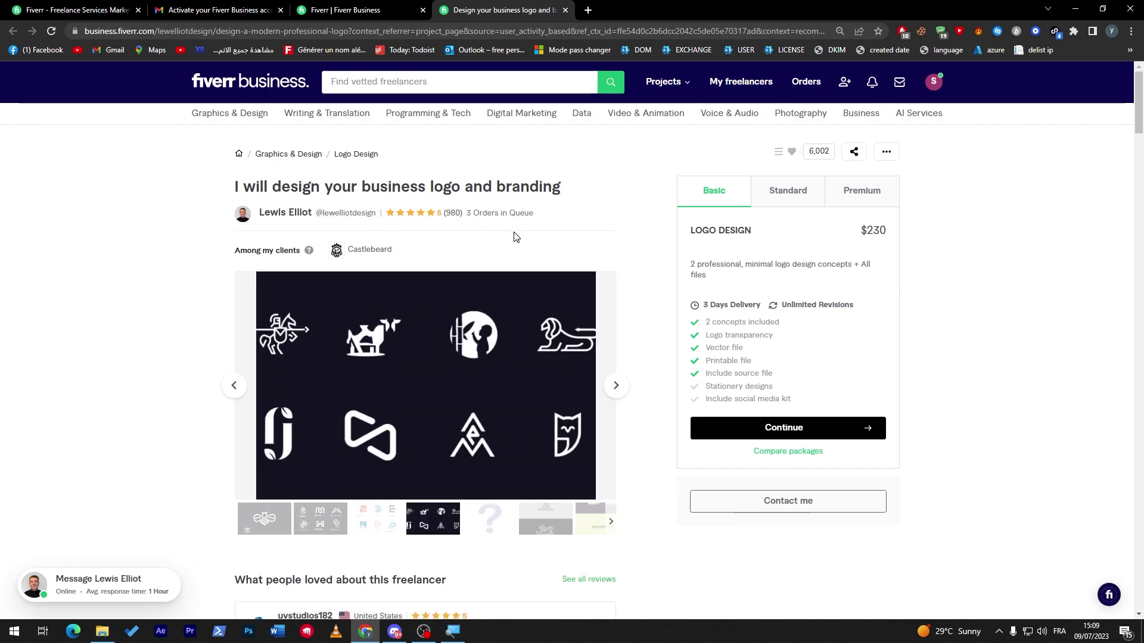
pyautogui.click(383, 7)
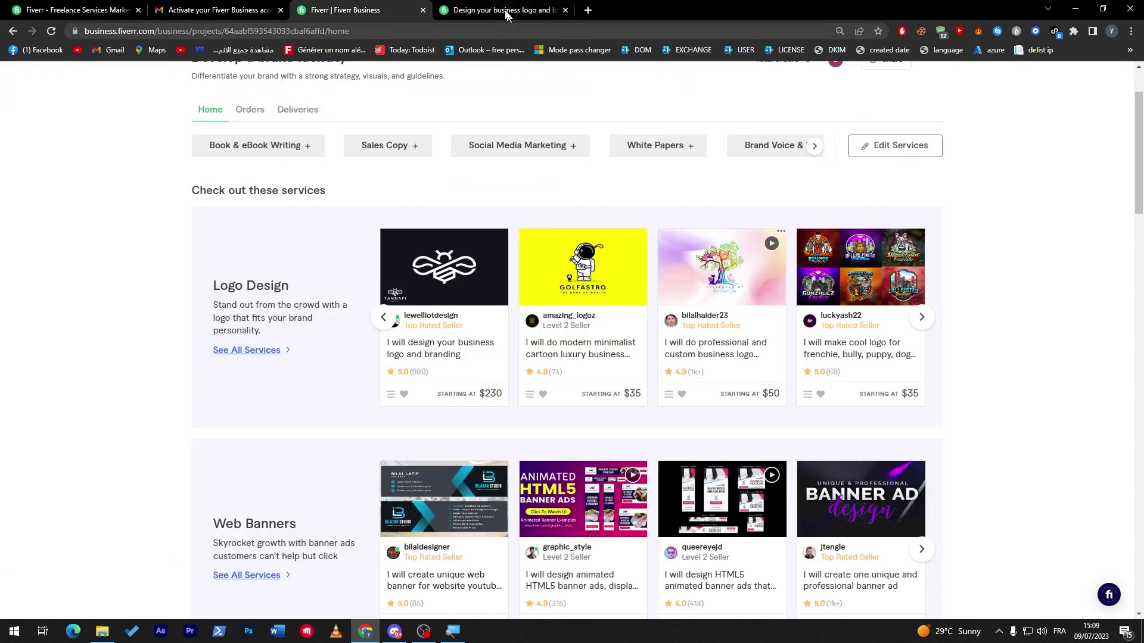
# Step: Glance at the logo gig tab, come back, and view the project's empty Orders tab
pyautogui.click(507, 10)
pyautogui.click(381, 7)
pyautogui.moveTo(1139, 150); pyautogui.dragTo(1132, 293)
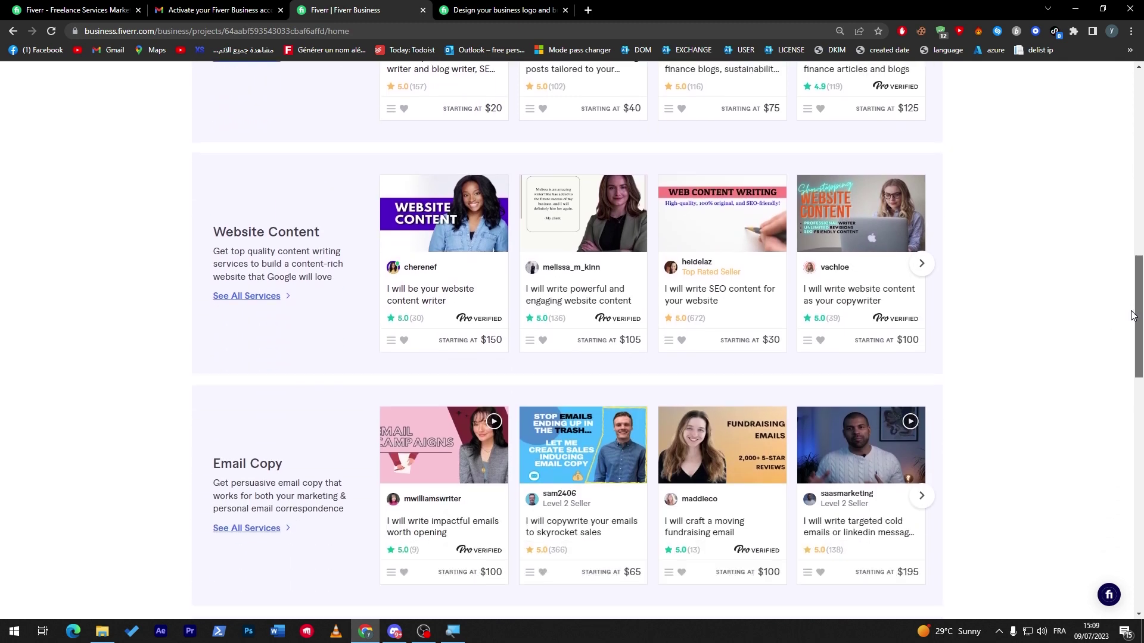
pyautogui.moveTo(1133, 292)
pyautogui.mouseDown()
pyautogui.moveTo(1119, 497)
pyautogui.moveTo(1093, 273)
pyautogui.moveTo(1105, 113)
pyautogui.mouseUp()
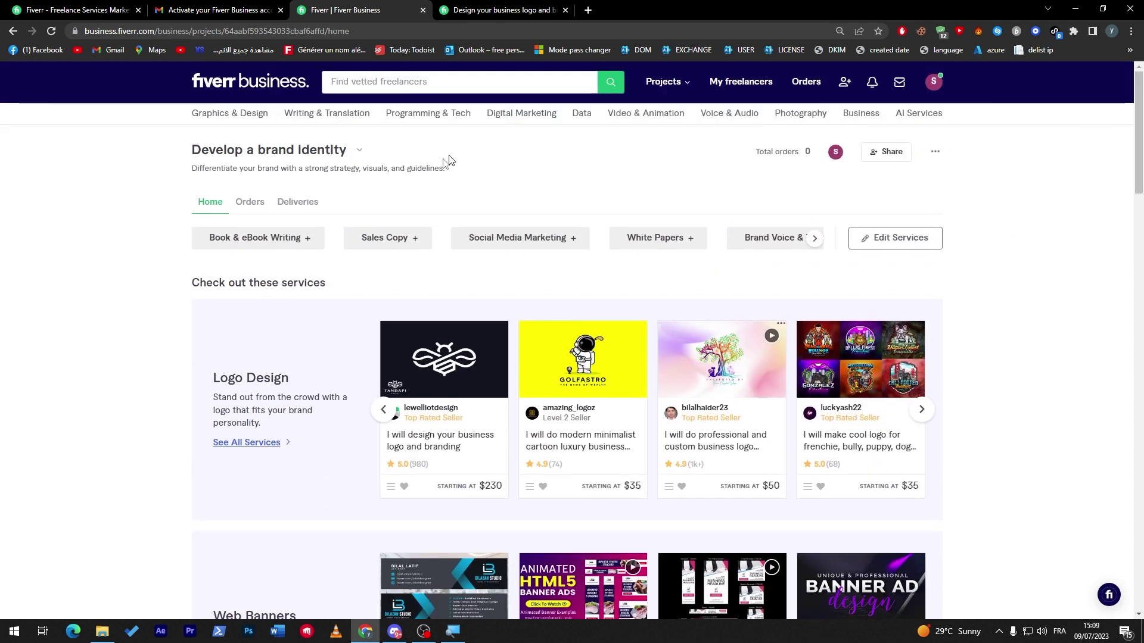
pyautogui.click(238, 204)
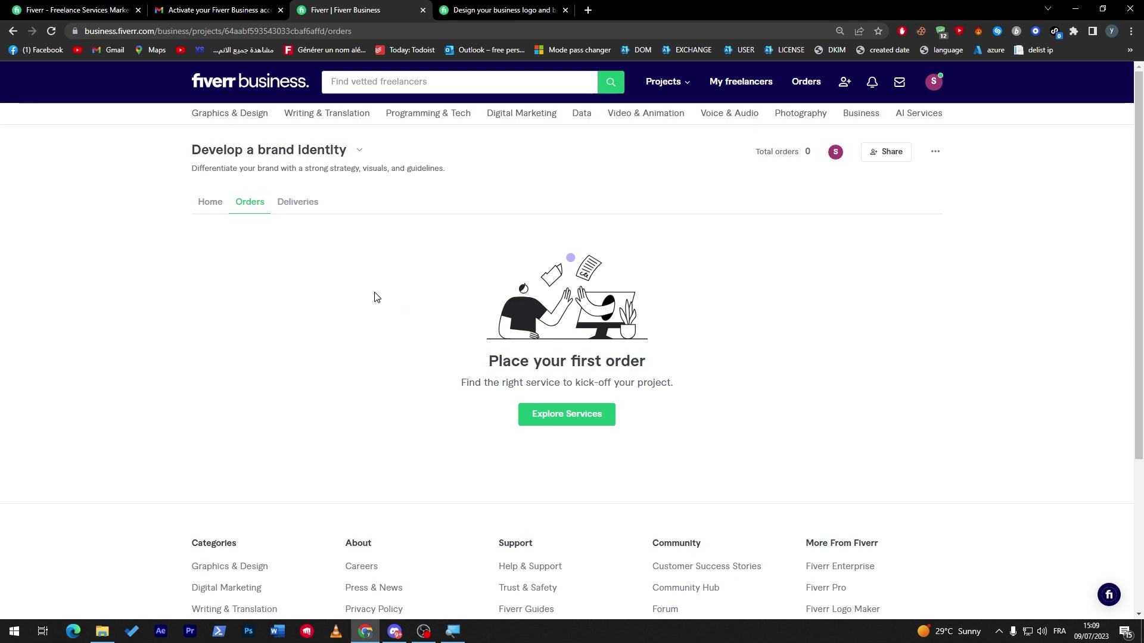
# Step: View the project's empty Deliveries tab, then return to the project's Home tab
pyautogui.click(299, 209)
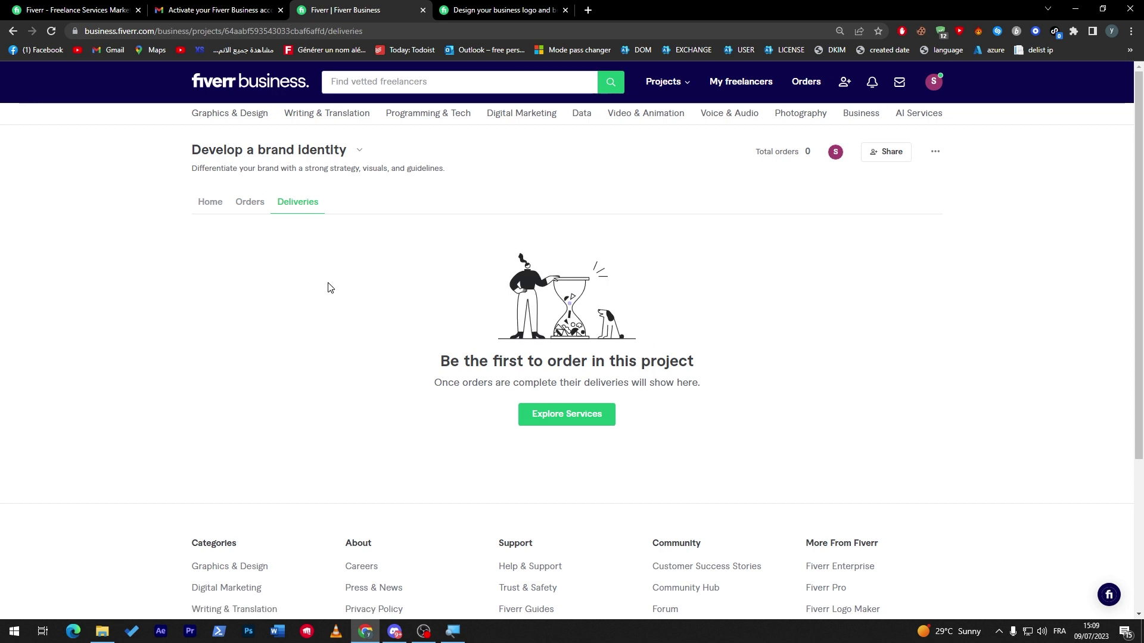
pyautogui.press('Tab')
pyautogui.click(243, 210)
pyautogui.click(221, 211)
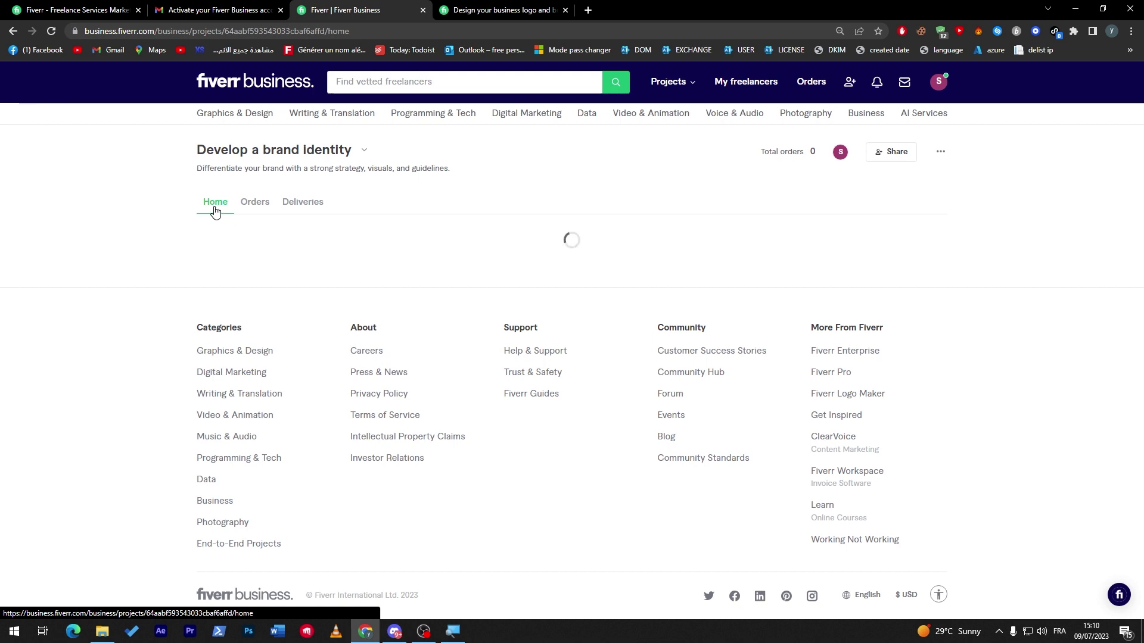
# Step: Close the Gmail activation email tab and scroll through the Logo Design and Web Banners rows
pyautogui.click(280, 10)
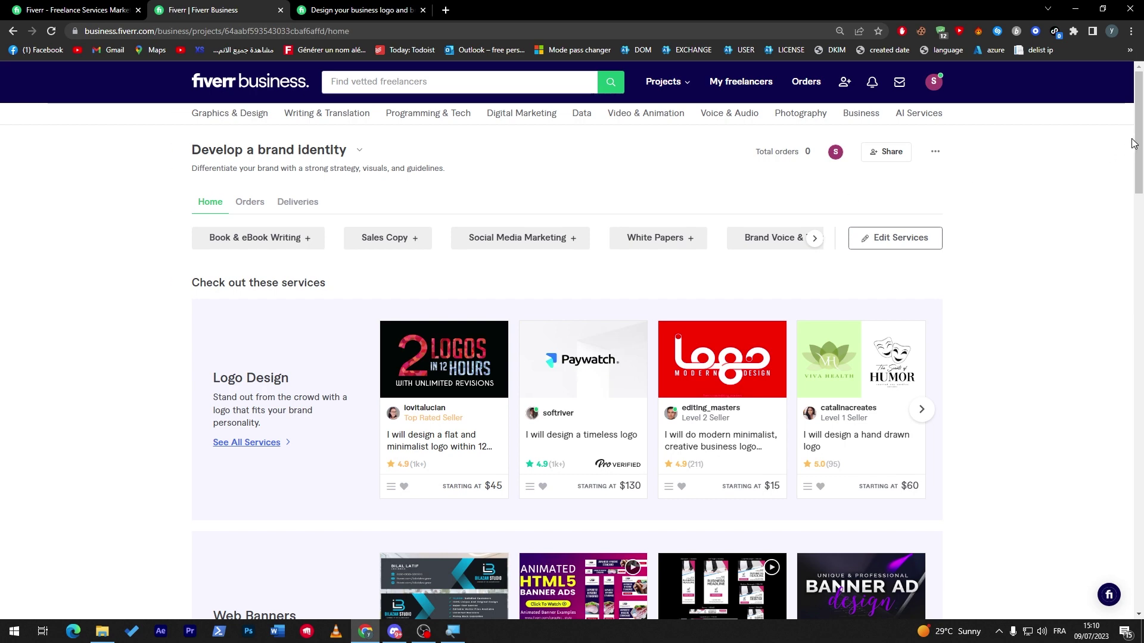
pyautogui.scroll(-3, 1132, 143)
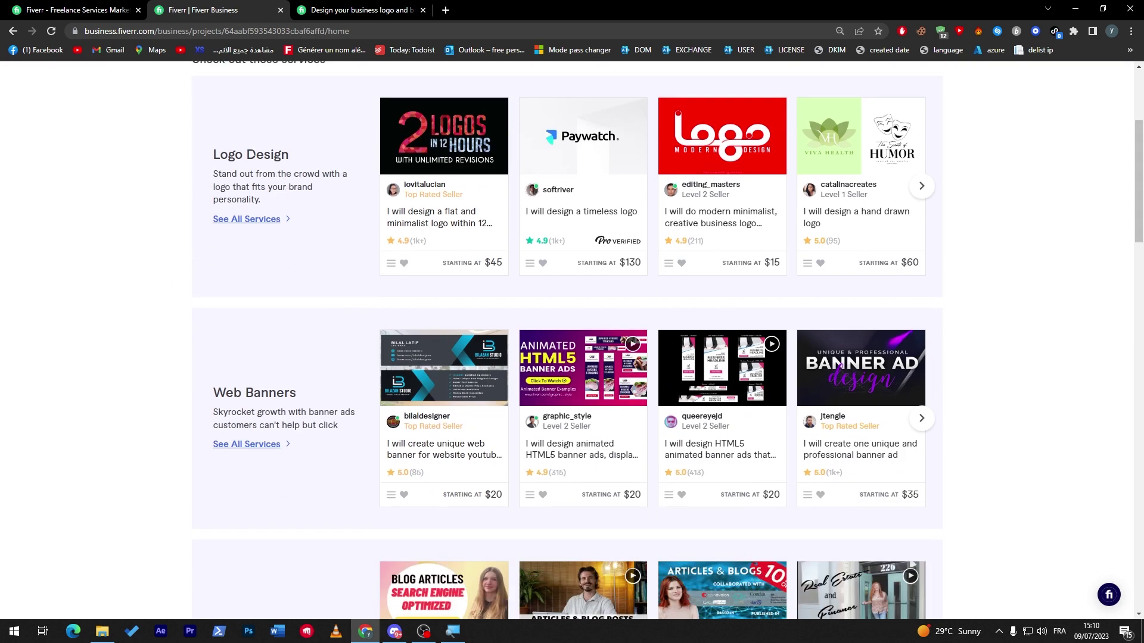
pyautogui.moveTo(1139, 184); pyautogui.dragTo(1141, 136)
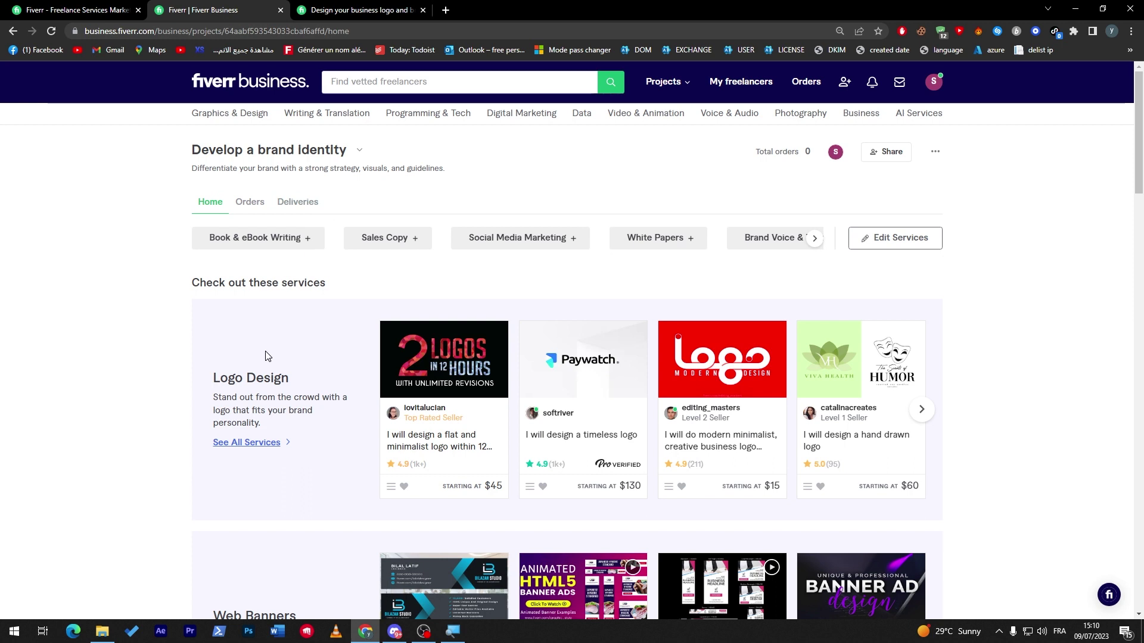
pyautogui.moveTo(1137, 114); pyautogui.dragTo(1132, 156)
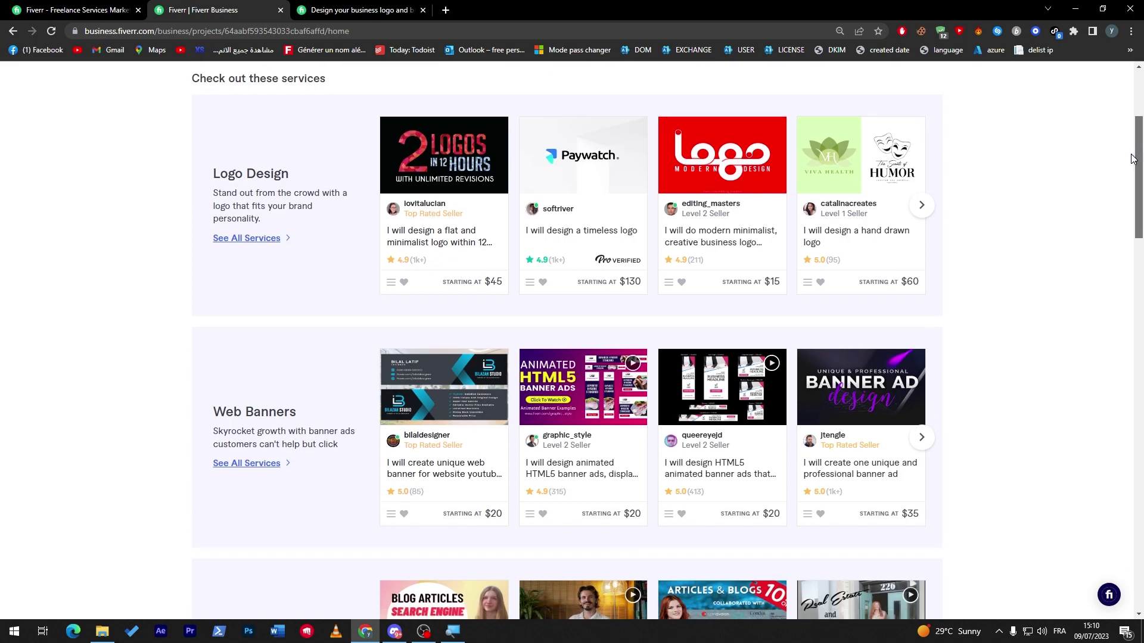
pyautogui.moveTo(1132, 156)
pyautogui.mouseDown()
pyautogui.moveTo(1125, 299)
pyautogui.moveTo(1115, 148)
pyautogui.mouseUp()
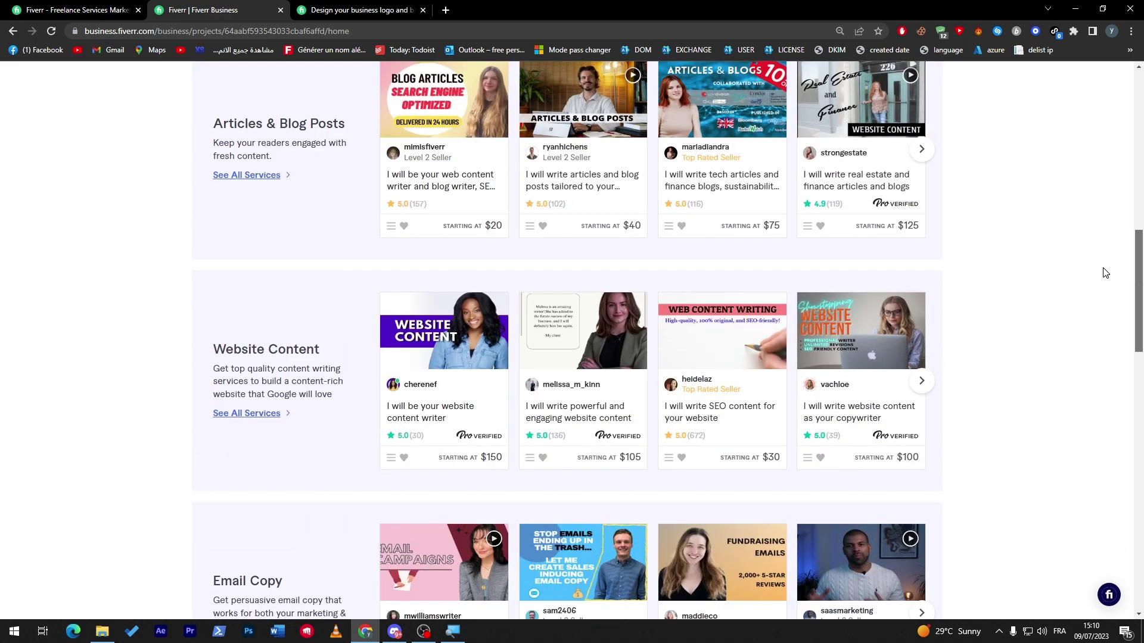
pyautogui.scroll(-4, 1104, 273)
pyautogui.scroll(-4, 1104, 337)
pyautogui.scroll(-5, 1116, 414)
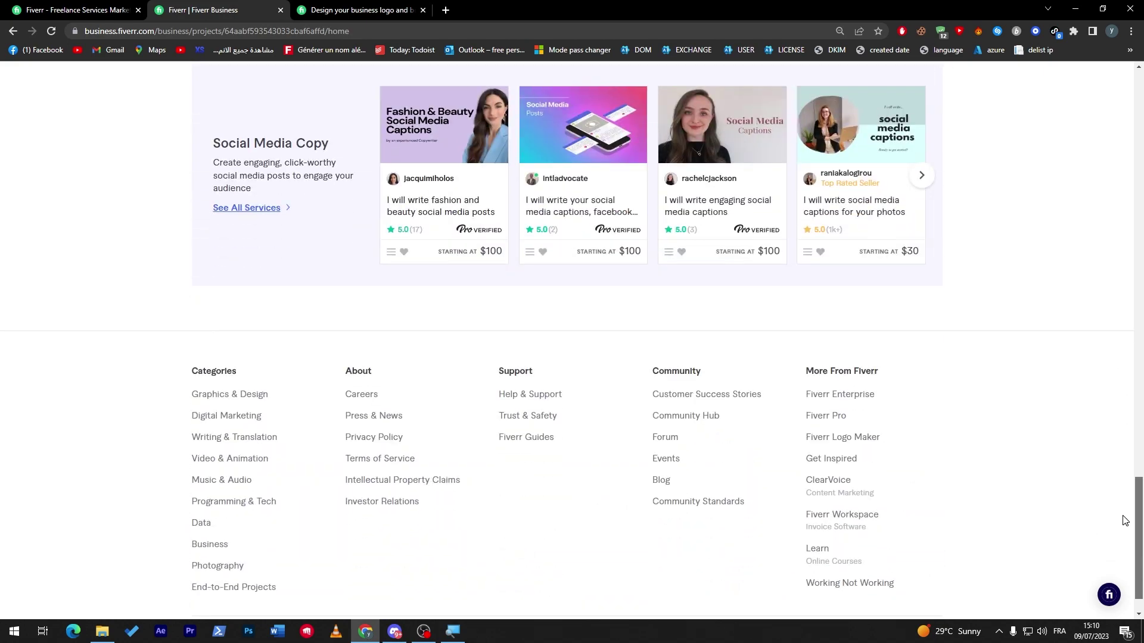
pyautogui.scroll(3, 1124, 501)
pyautogui.scroll(3, 1109, 413)
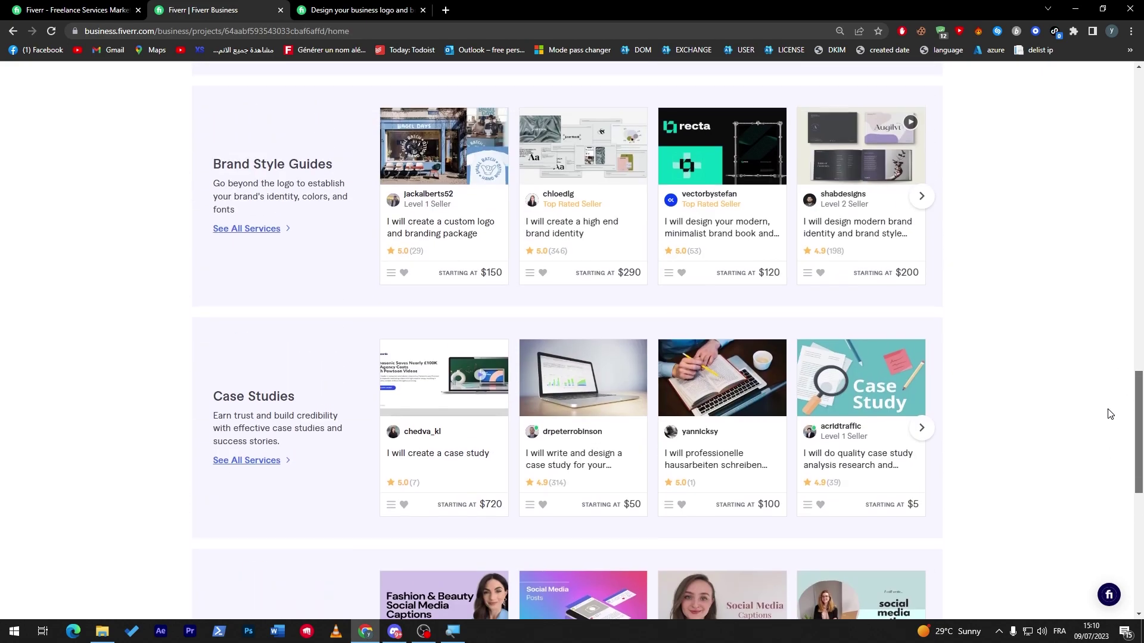
pyautogui.scroll(2, 1107, 381)
pyautogui.scroll(5, 1106, 382)
pyautogui.scroll(5, 1118, 260)
pyautogui.scroll(2, 1126, 178)
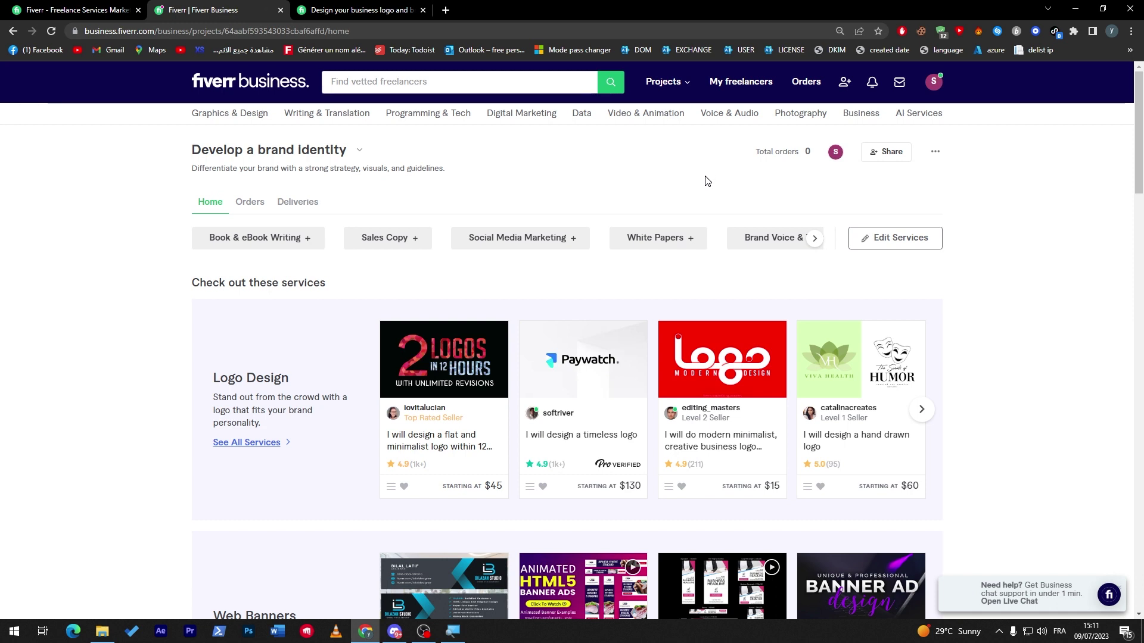
# Step: Highlight and clear the Logo Design heading, then go to the Fiverr Business home page
pyautogui.tripleClick(254, 382)
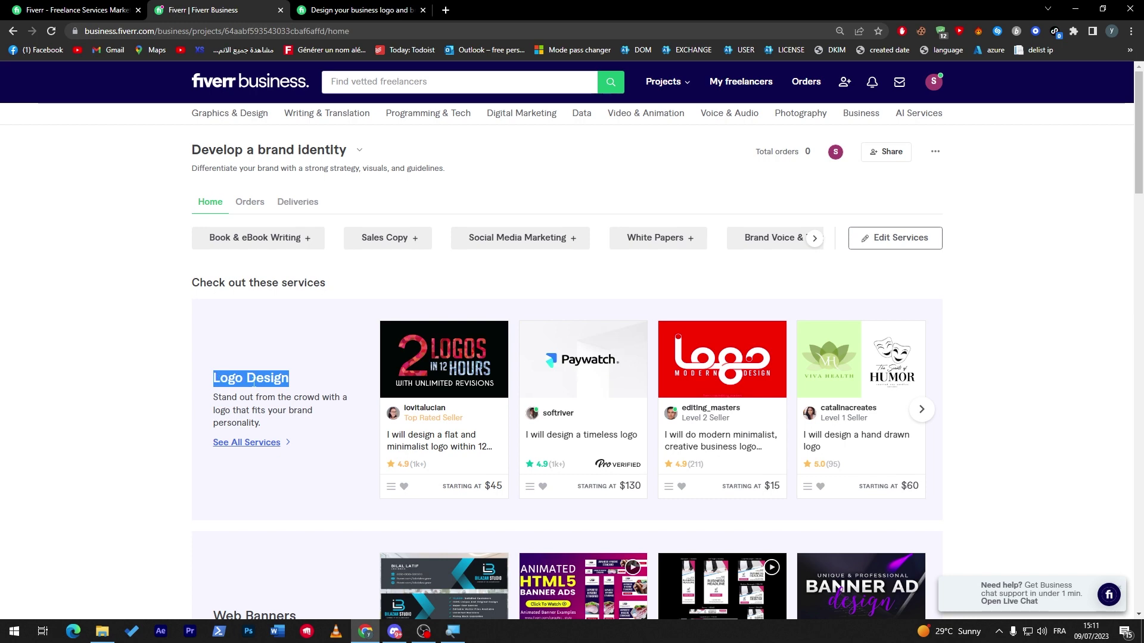
pyautogui.scroll(-1, 814, 179)
pyautogui.scroll(-1, 1126, 193)
pyautogui.scroll(-1, 1119, 209)
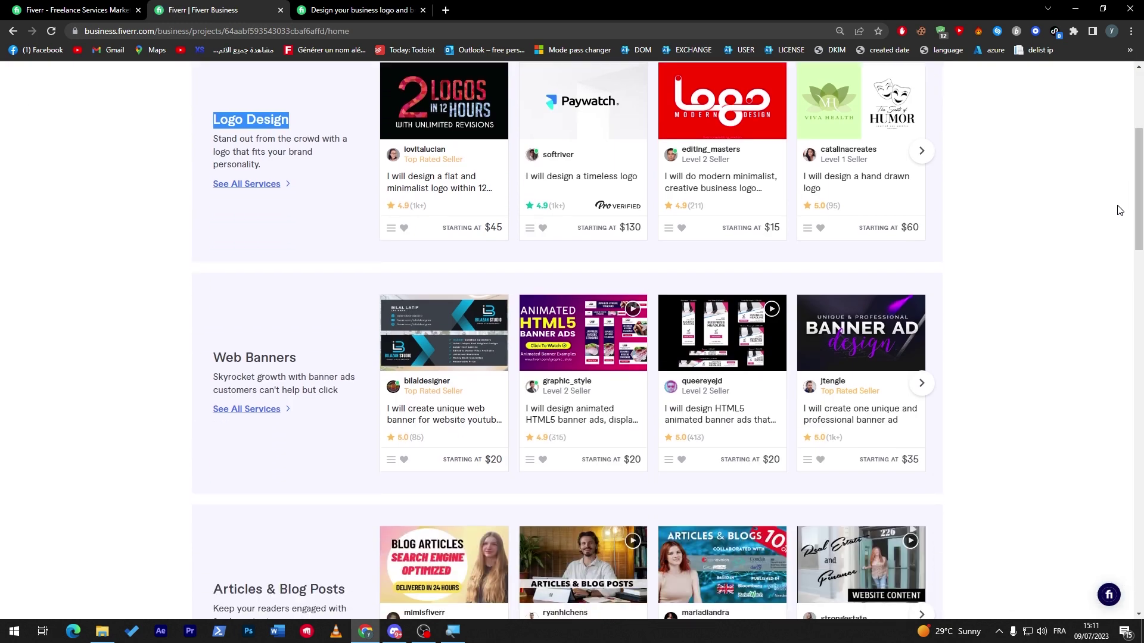
pyautogui.scroll(3, 1119, 210)
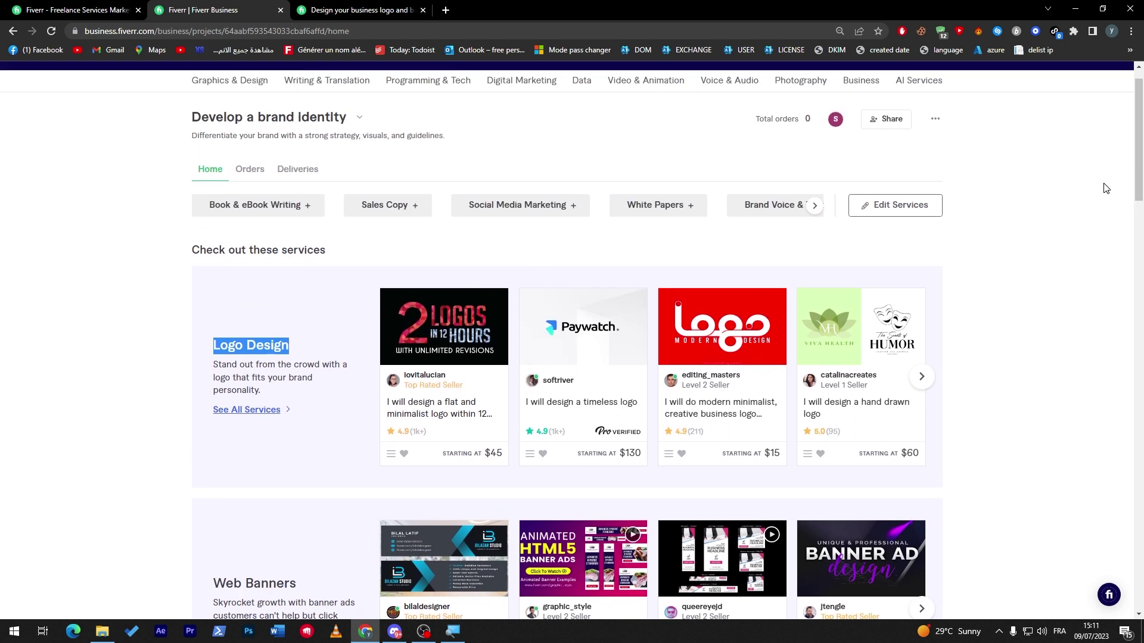
pyautogui.moveTo(1138, 171); pyautogui.dragTo(1133, 143)
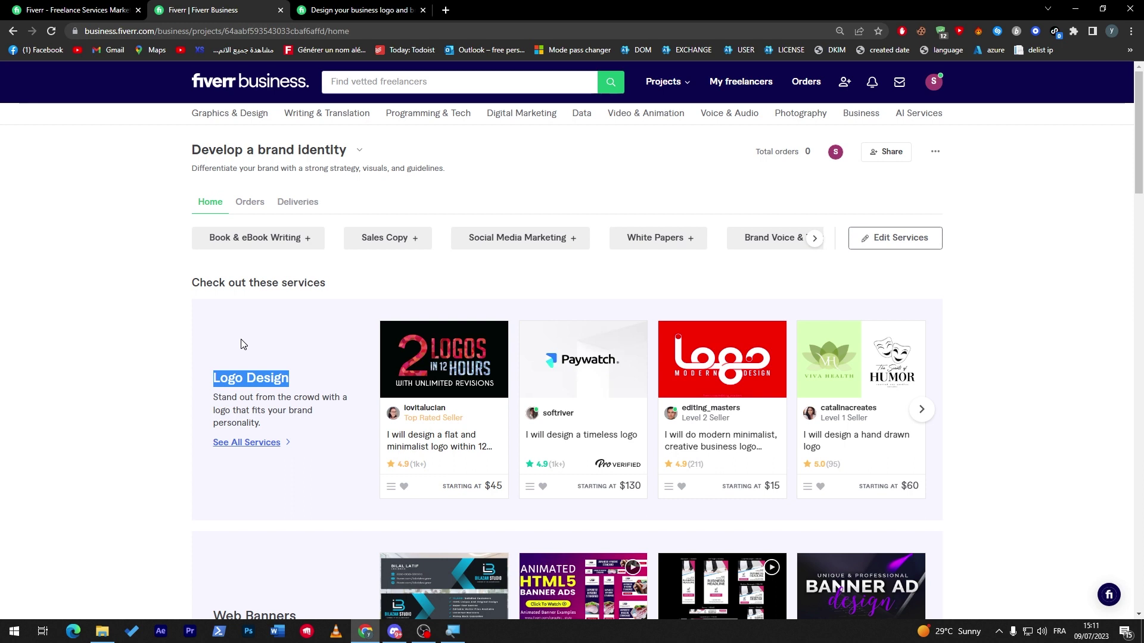
pyautogui.click(241, 344)
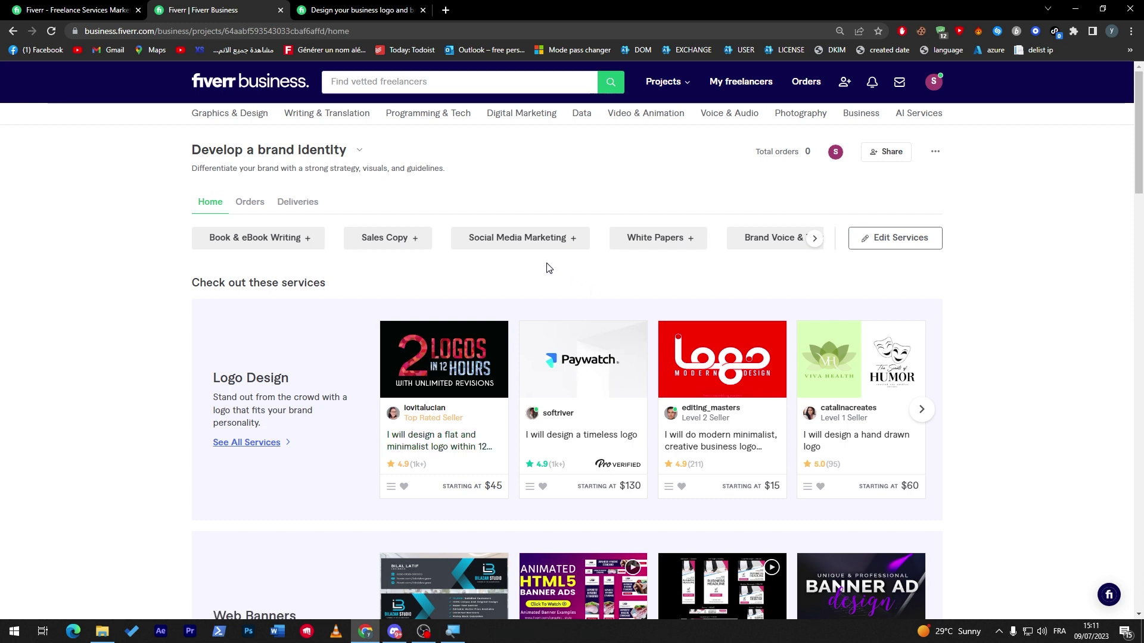
pyautogui.click(227, 83)
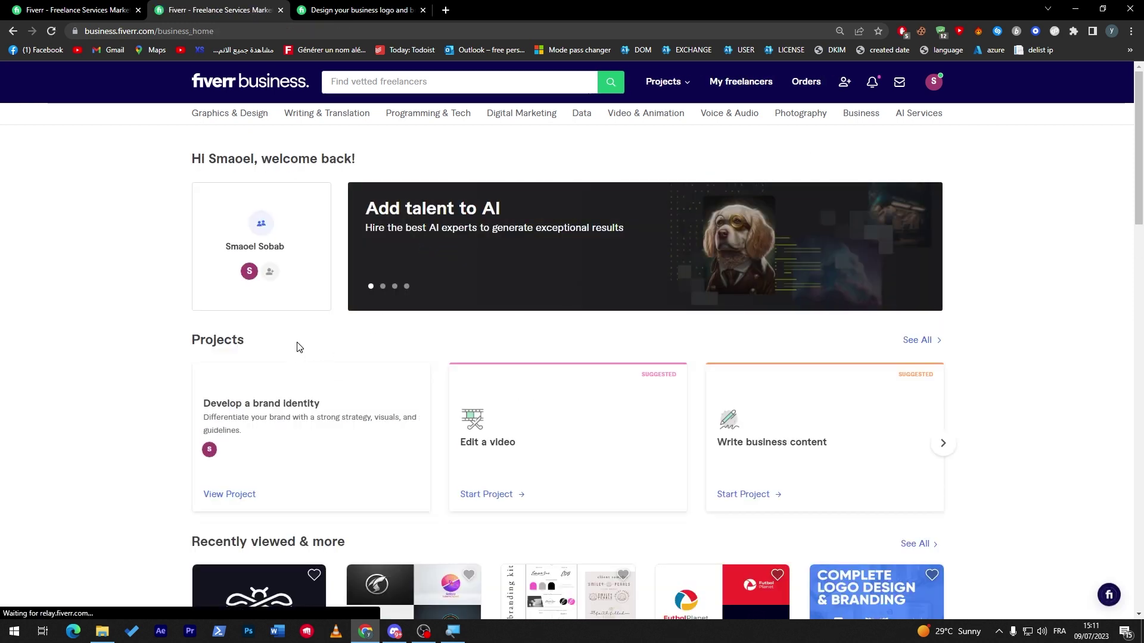
pyautogui.scroll(-2, 1108, 205)
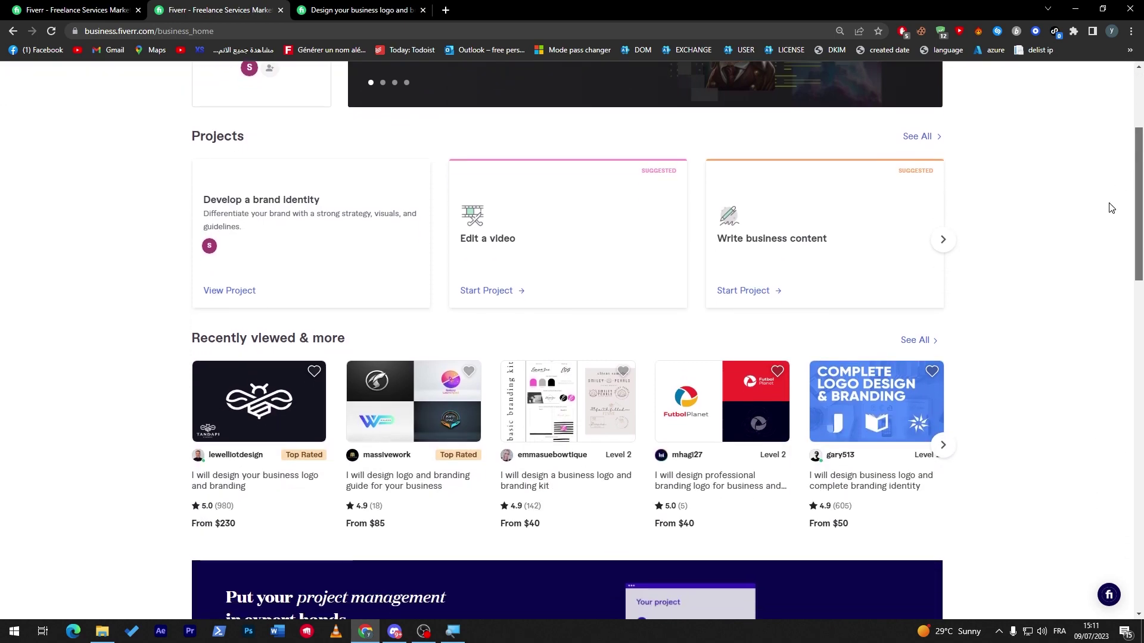
pyautogui.scroll(-4, 1100, 296)
pyautogui.scroll(-2, 1104, 321)
pyautogui.scroll(6, 1117, 268)
pyautogui.scroll(2, 1116, 169)
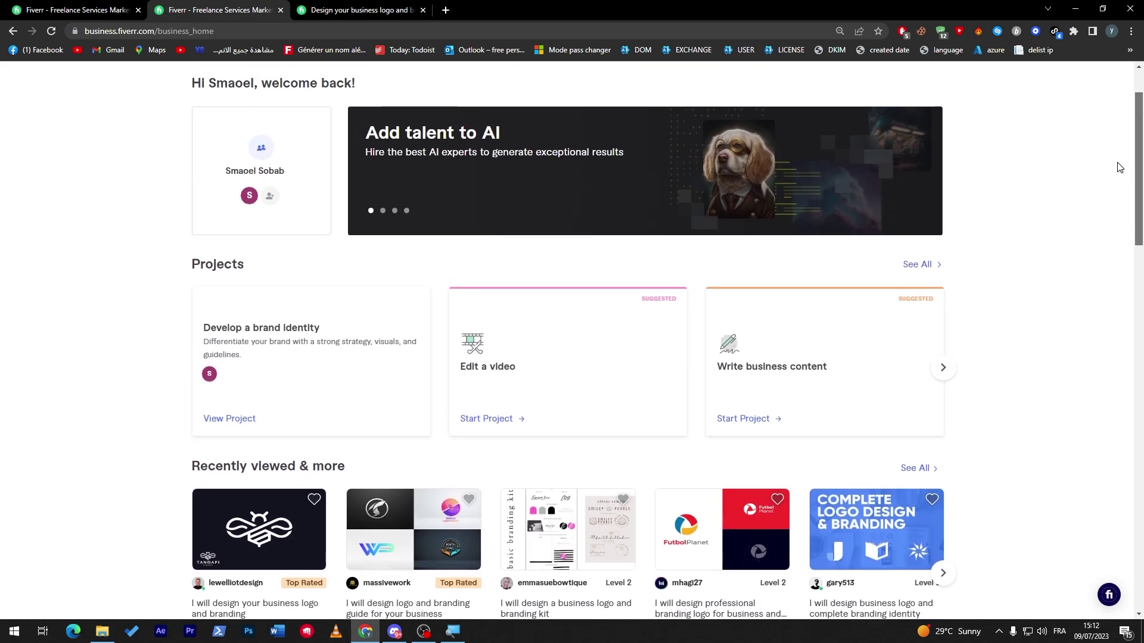
pyautogui.scroll(1, 1107, 137)
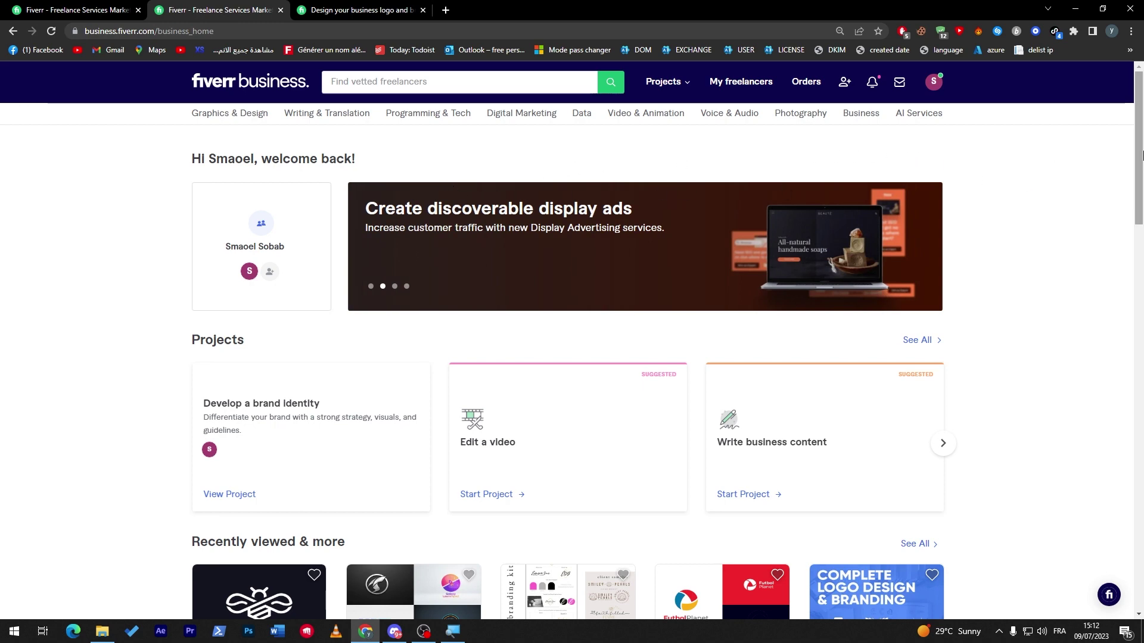
pyautogui.scroll(-2, 1128, 221)
pyautogui.scroll(-4, 1114, 309)
pyautogui.scroll(-1, 1116, 328)
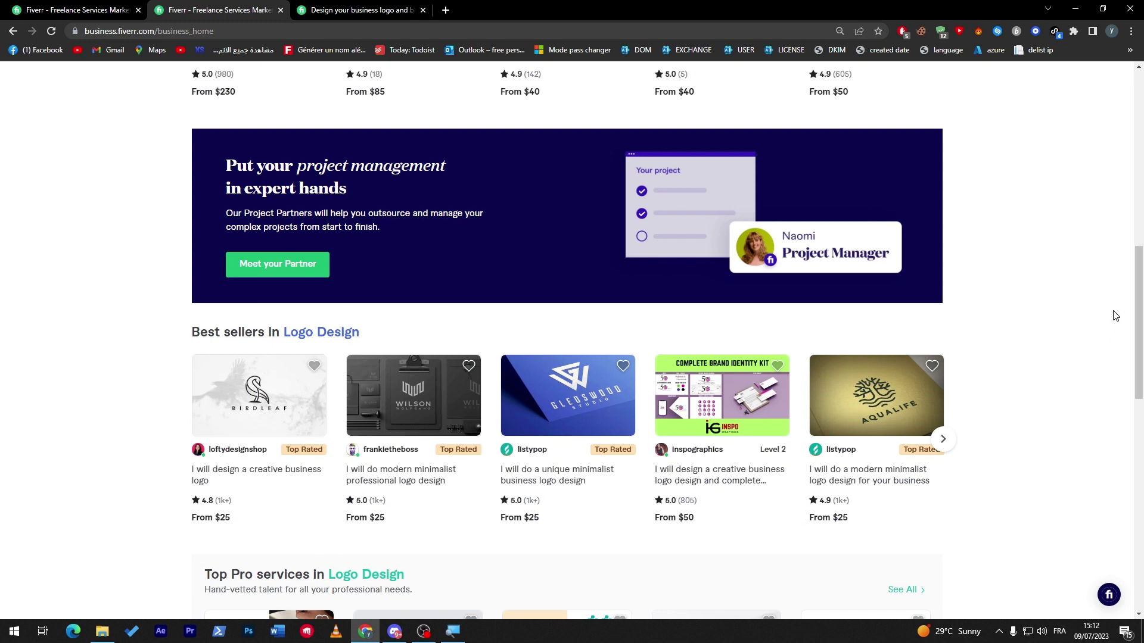
pyautogui.moveTo(226, 166); pyautogui.dragTo(426, 184)
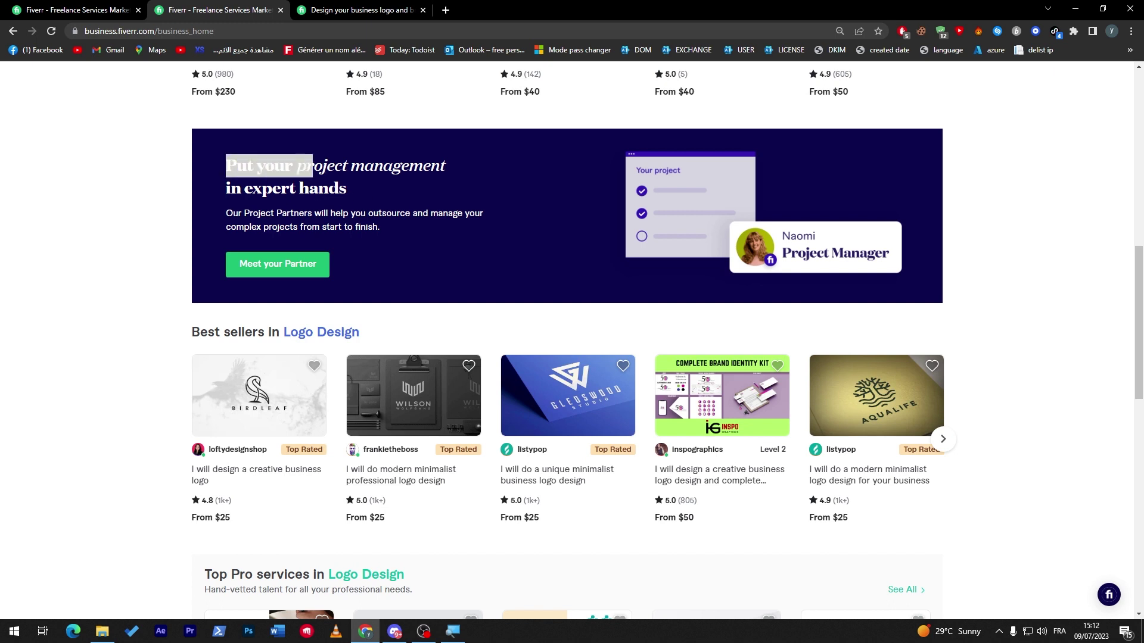
pyautogui.click(450, 183)
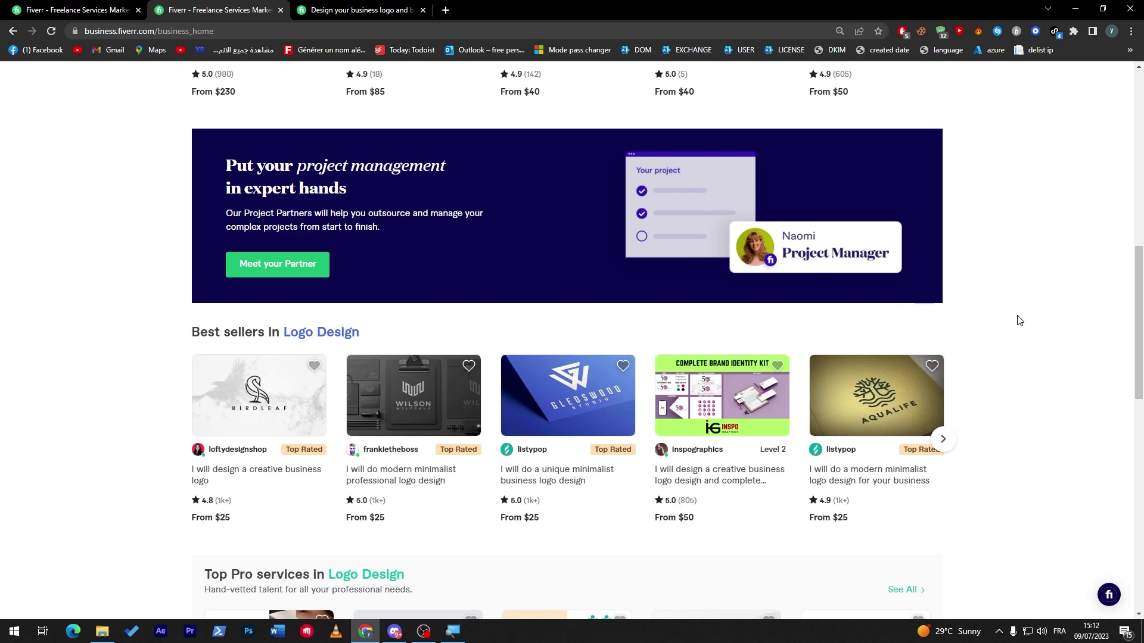
pyautogui.scroll(1, 1143, 328)
pyautogui.moveTo(1142, 328); pyautogui.dragTo(1143, 261)
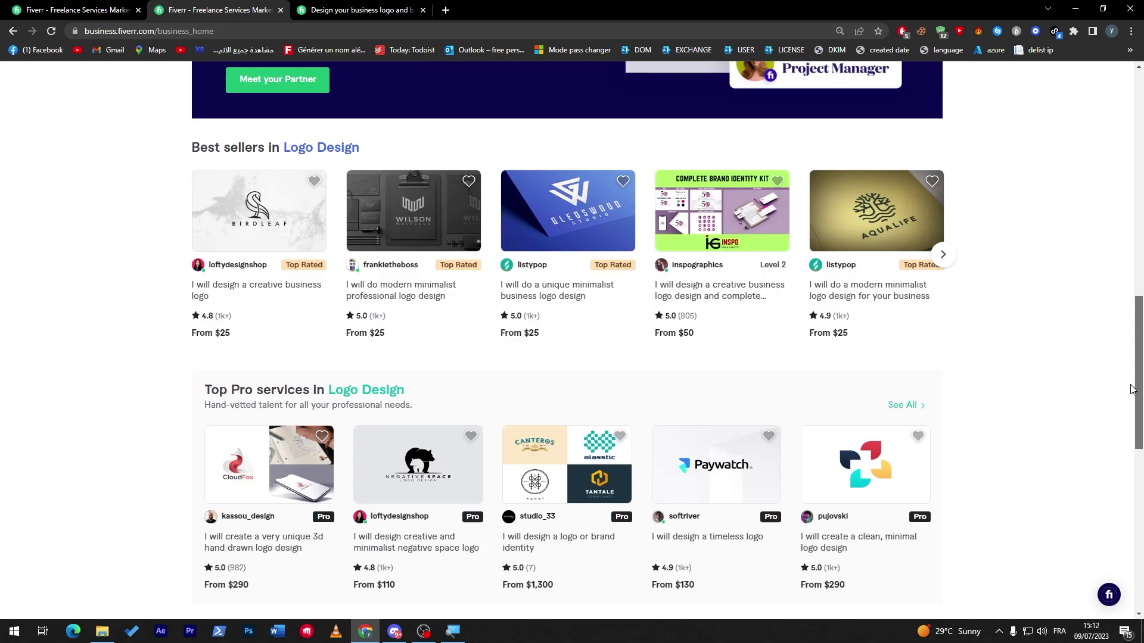
pyautogui.moveTo(1142, 260)
pyautogui.mouseDown()
pyautogui.moveTo(1138, 572)
pyautogui.moveTo(1119, 153)
pyautogui.moveTo(1114, 320)
pyautogui.mouseUp()
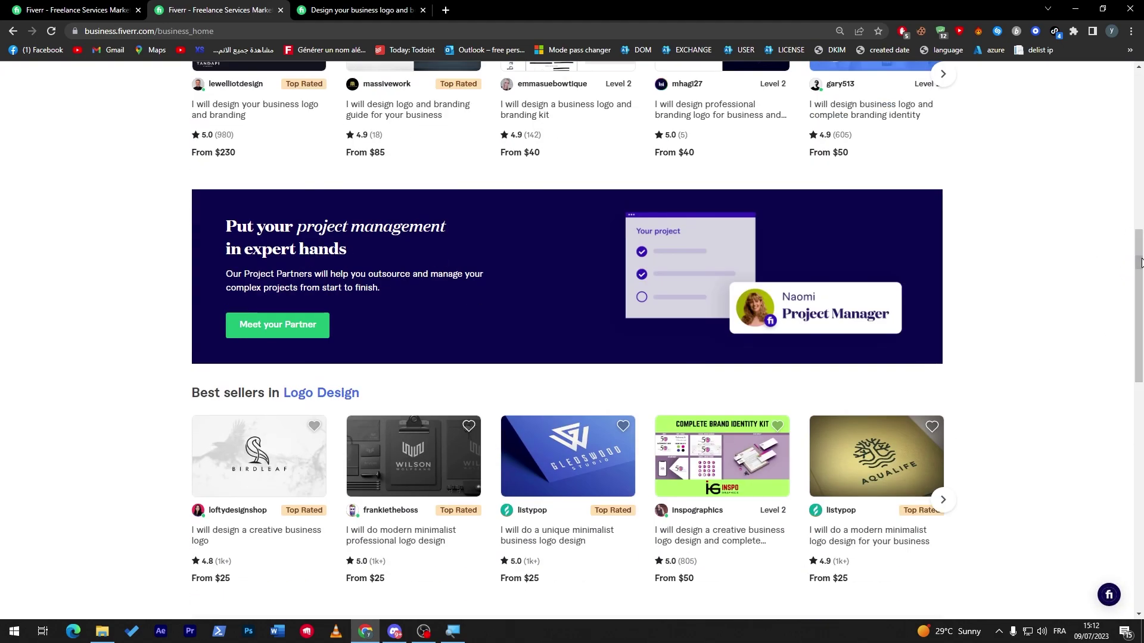
pyautogui.moveTo(1140, 263); pyautogui.dragTo(1143, 158)
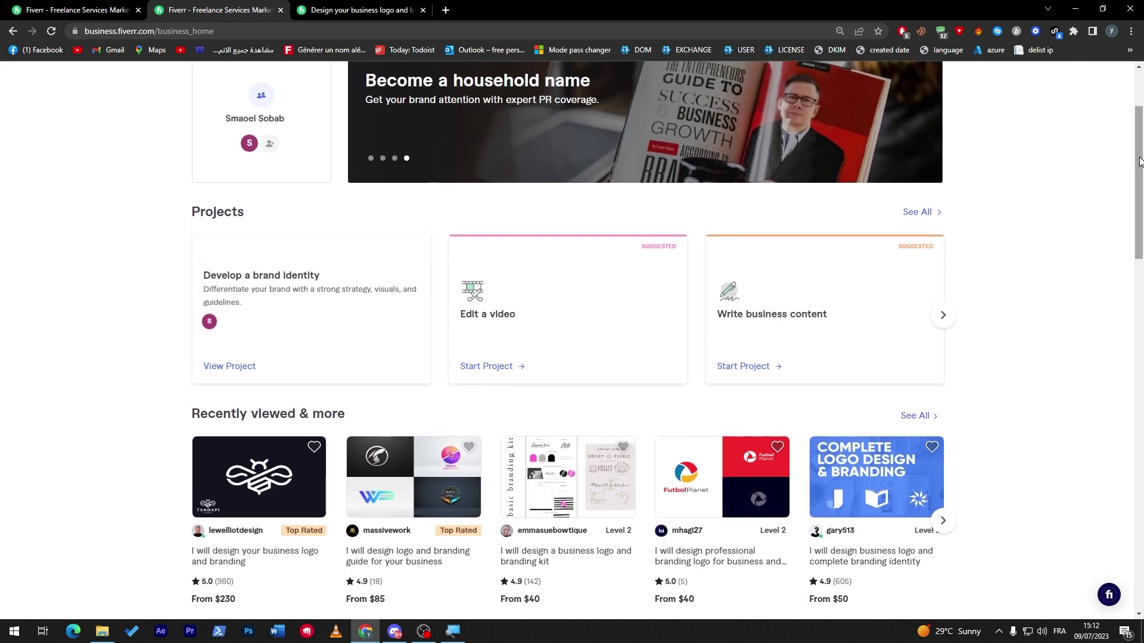